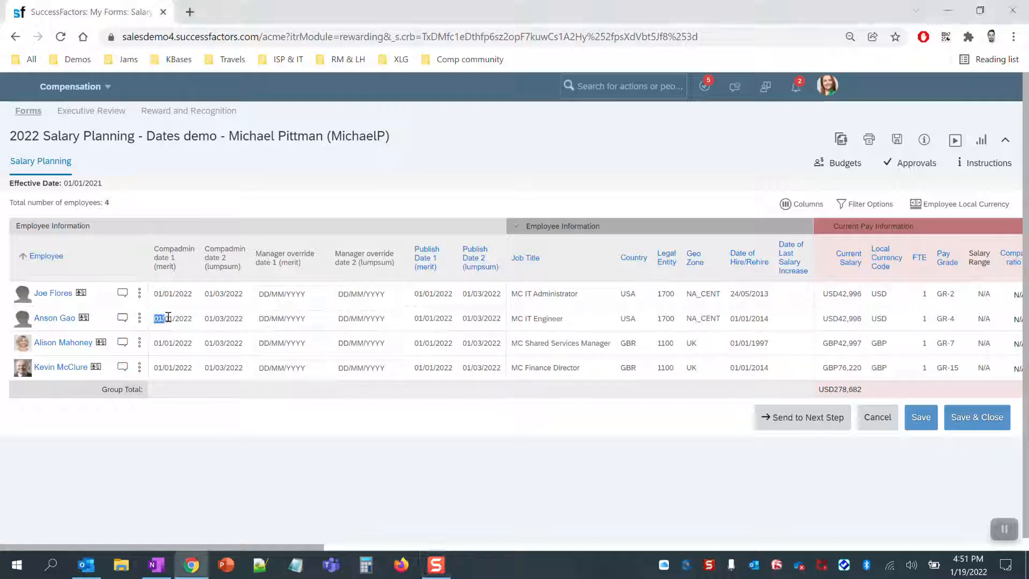
Step: Compare the compadmin dates with the publish dates in the MC IT Engineer's row of the salary planning worksheet
left_click_drag(156, 317, 241, 316)
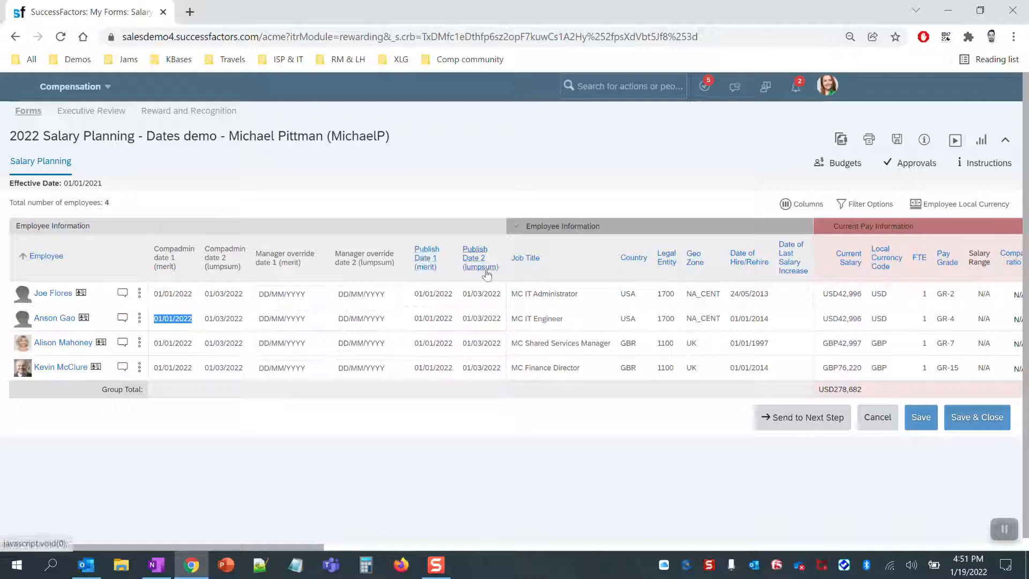
left_click(485, 319)
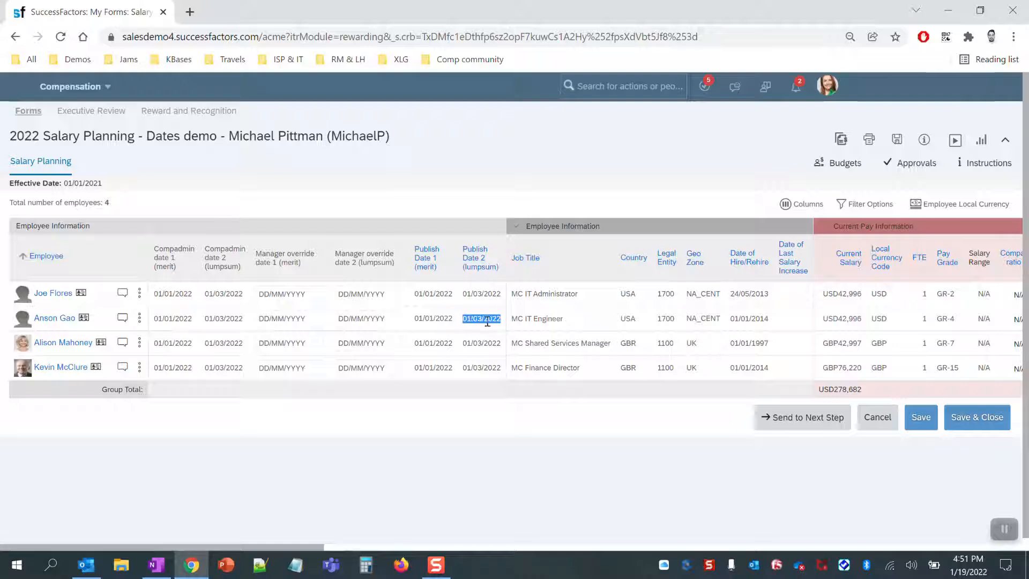
left_click(487, 322)
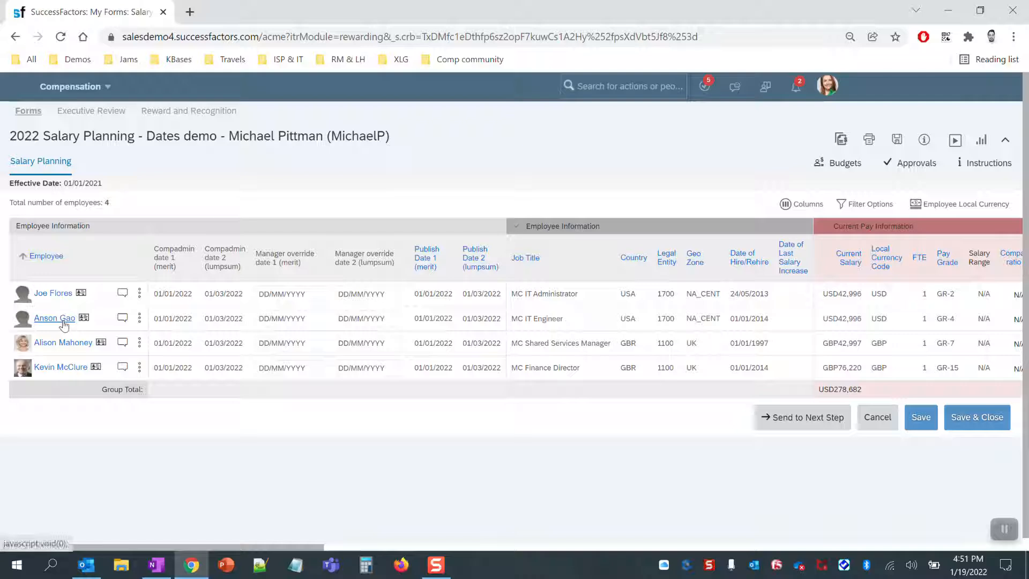
double_click(491, 320)
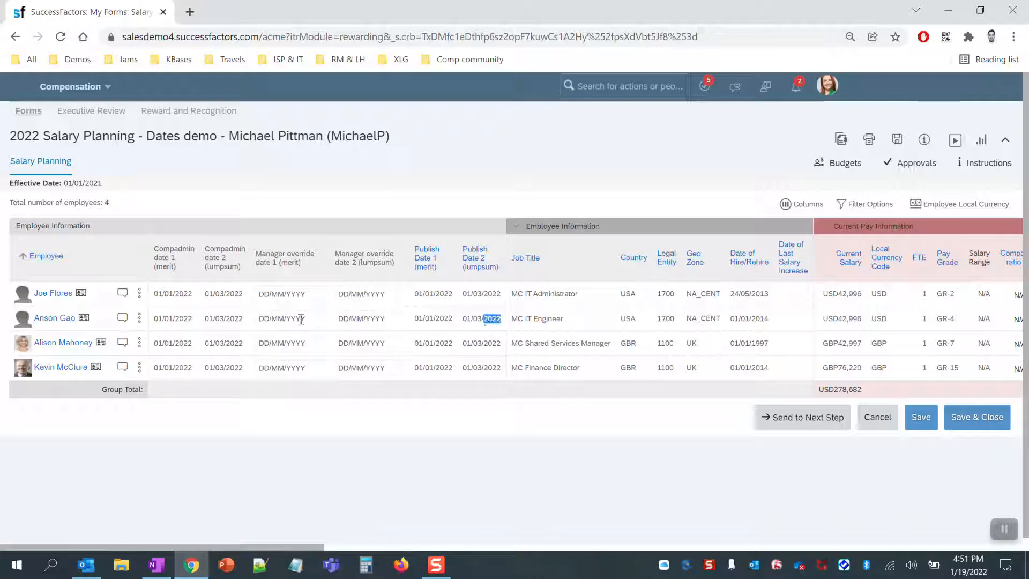
left_click(330, 321)
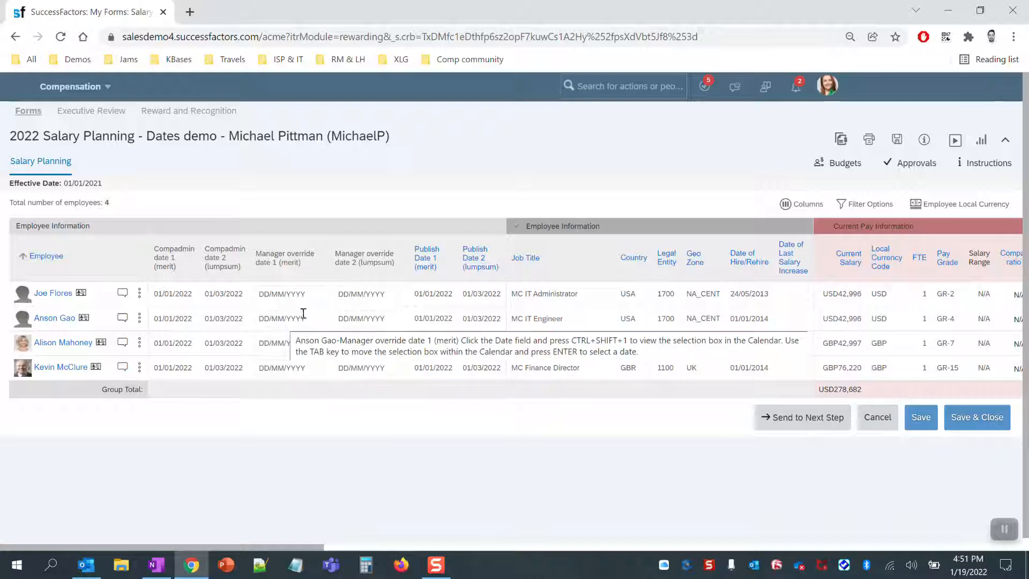
Step: Set Manager override date 1 (merit) to 15/01/2022 for the MC IT Engineer and save the worksheet
left_click(309, 318)
key("ctrl+shift+1")
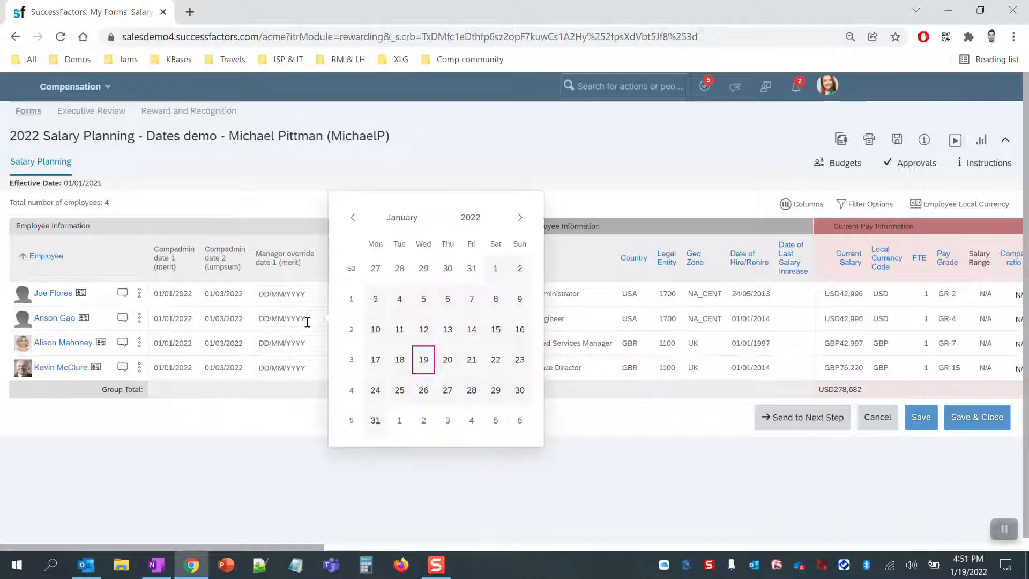
left_click(581, 256)
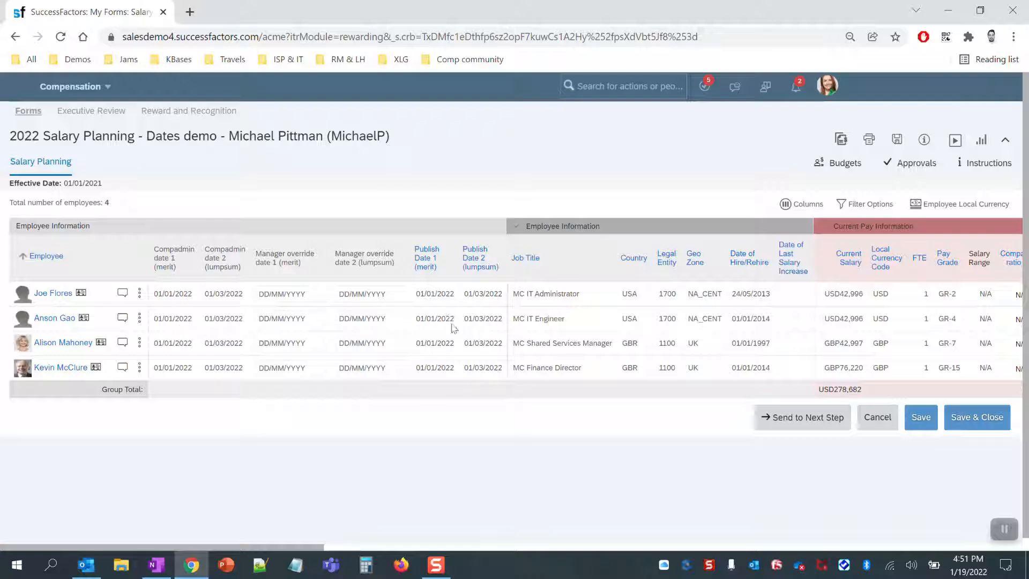
left_click(292, 320)
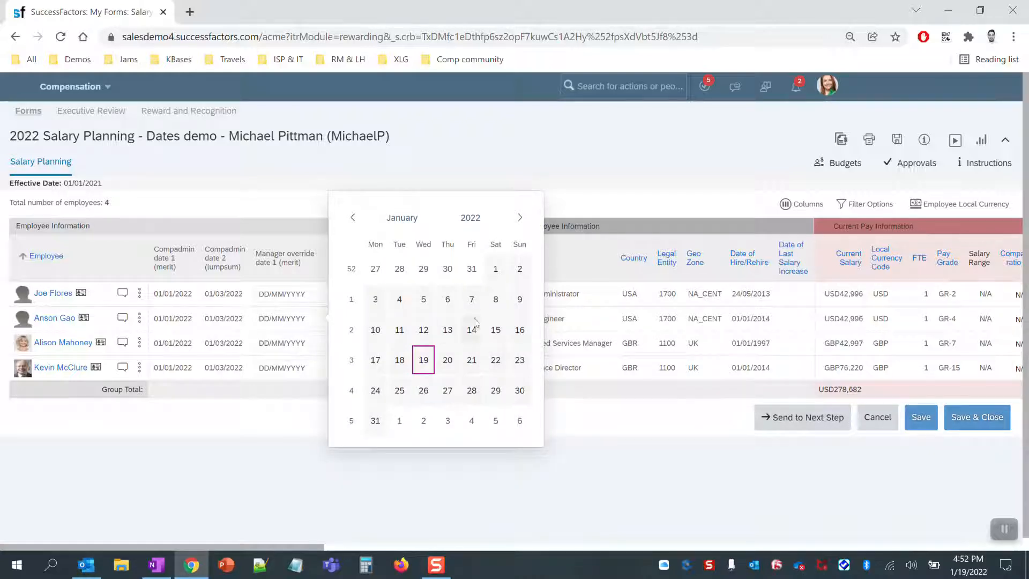
left_click(496, 330)
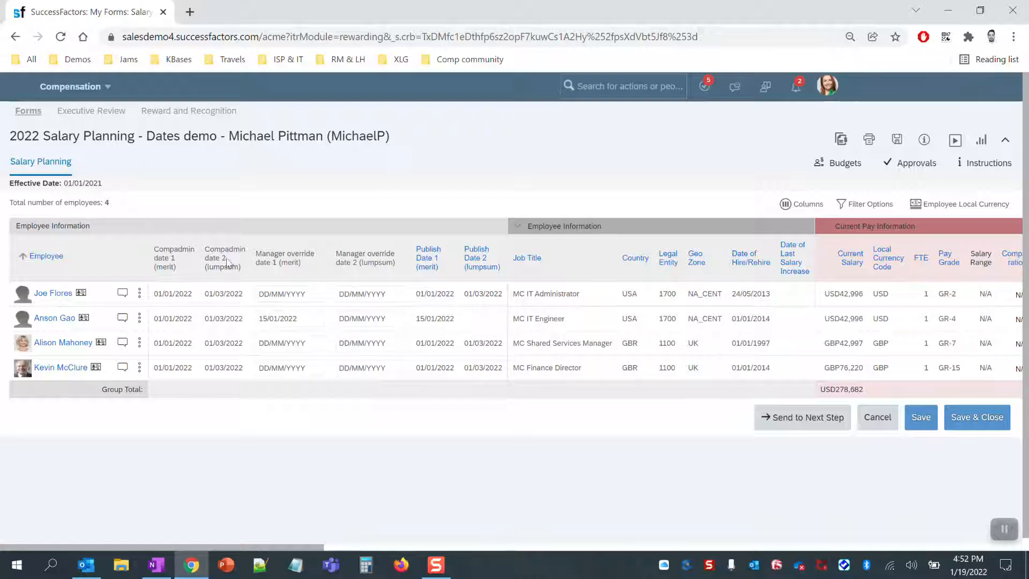
left_click(232, 320)
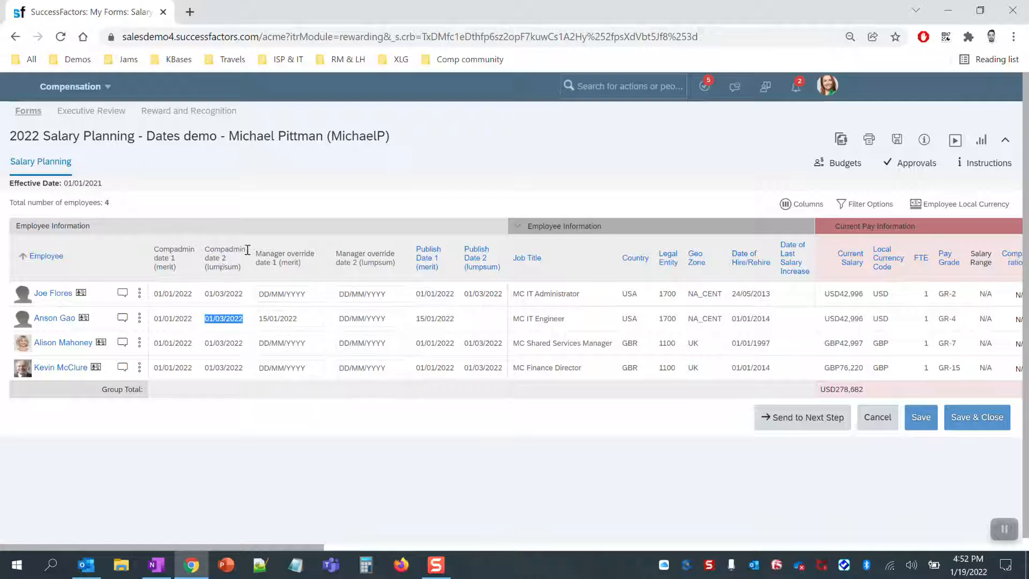
left_click(923, 419)
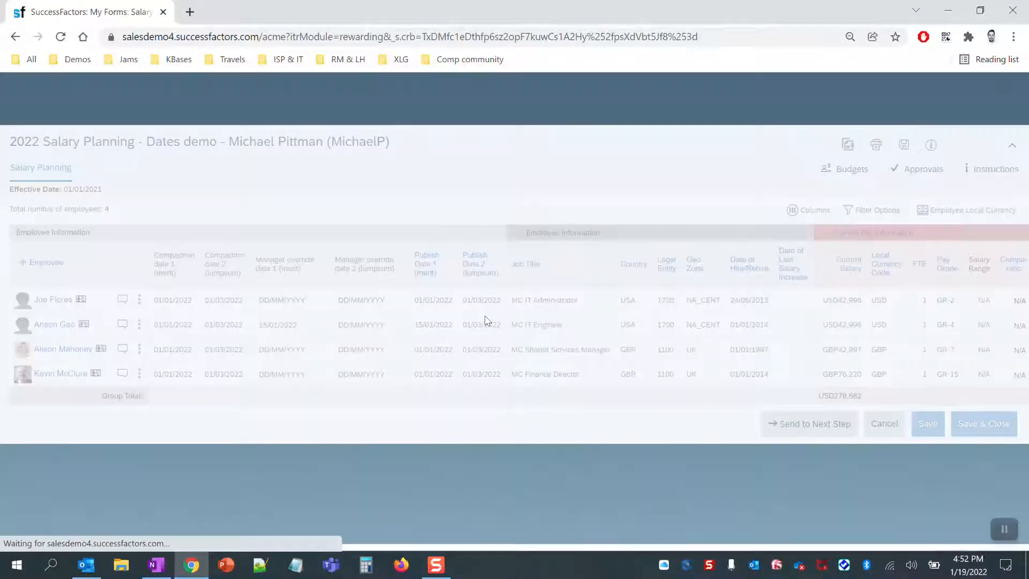
Step: Check the MC IT Engineer's Publish Date 2 (lumpsum) against Compadmin date 2 (lumpsum) in the saved worksheet
left_click(482, 319)
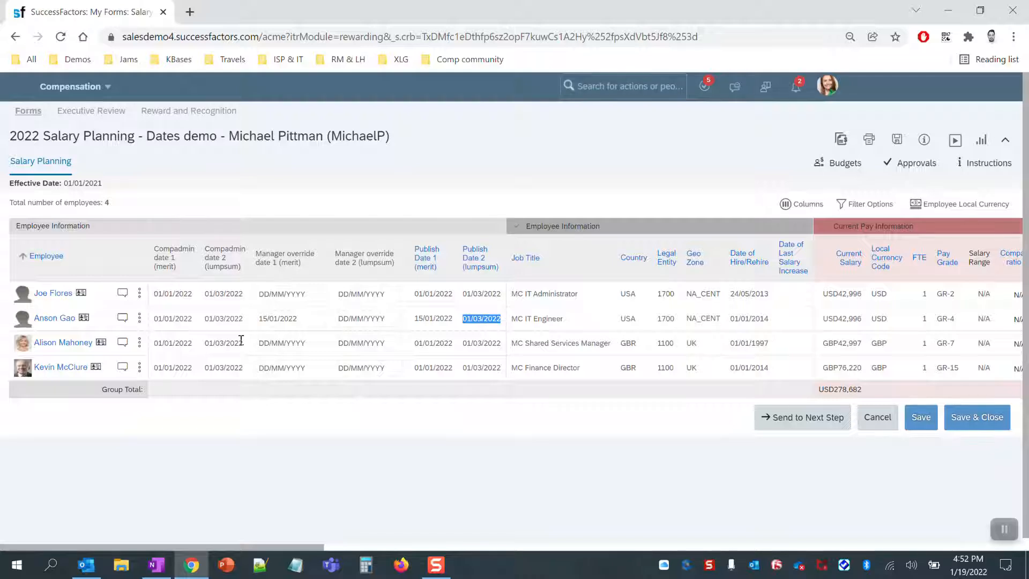
left_click(225, 320)
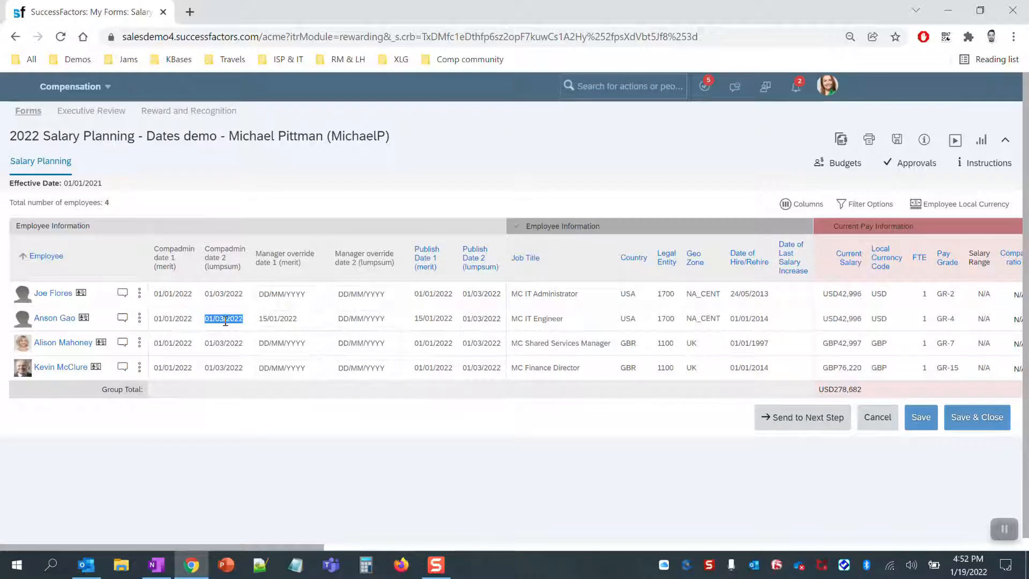
left_click(484, 320)
left_click(501, 320)
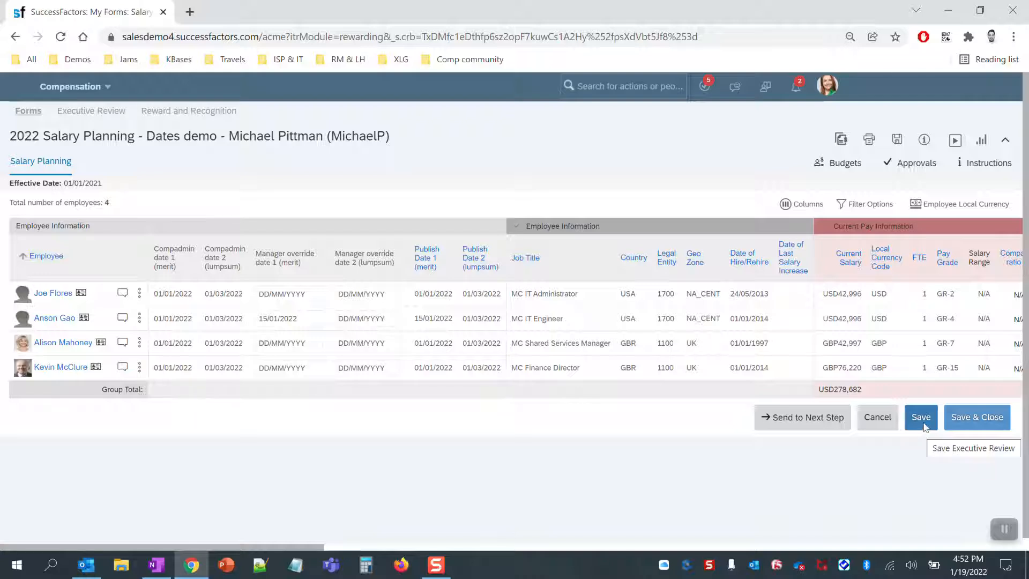
left_click(464, 319)
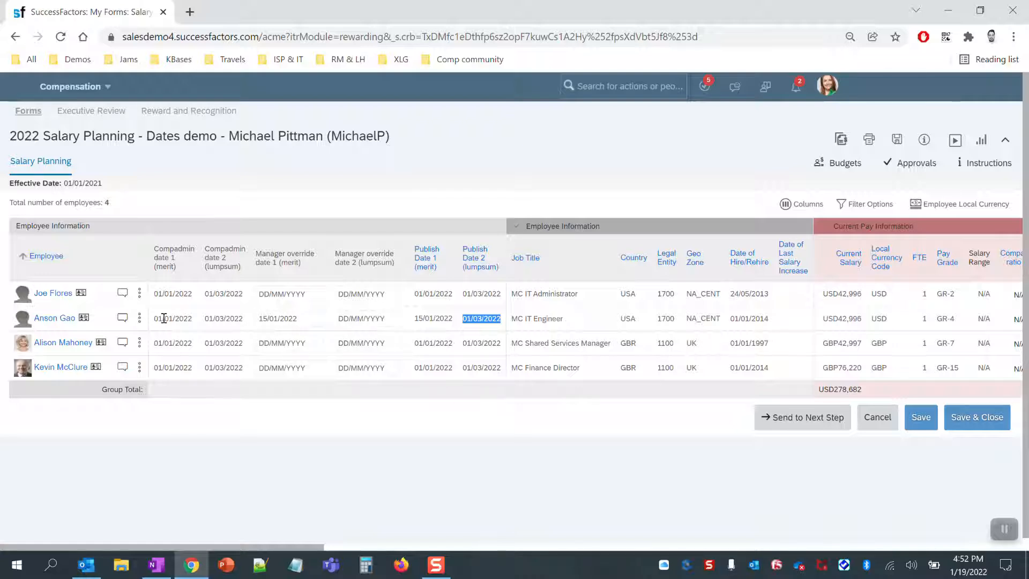
Step: Go to Compensation Home in the Admin Centre and open the Manage Worksheets stage of the 2022 Salary Planning - Dates demo plan
mouse_move(140, 318)
left_click(827, 85)
left_click(644, 220)
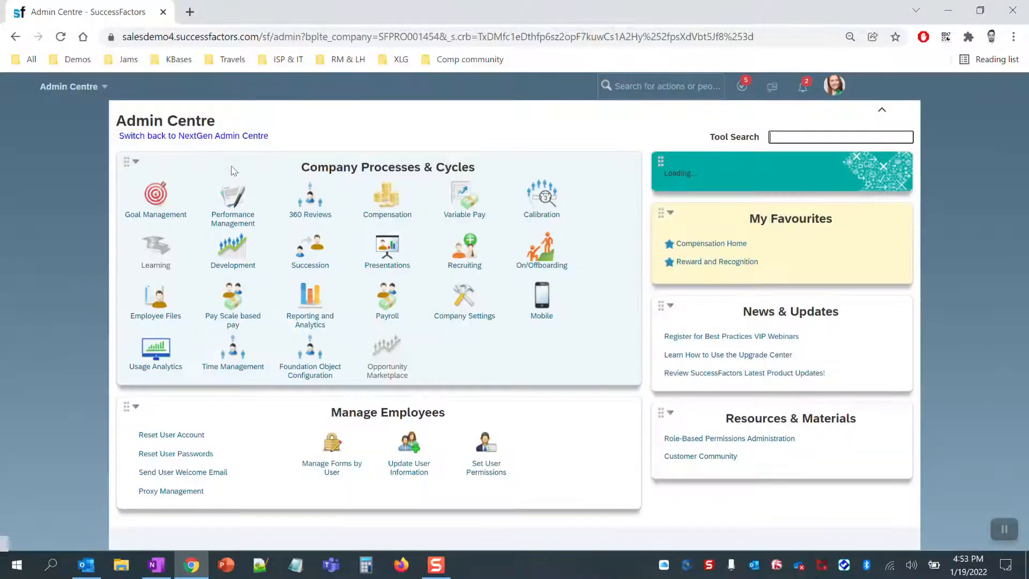
mouse_move(484, 205)
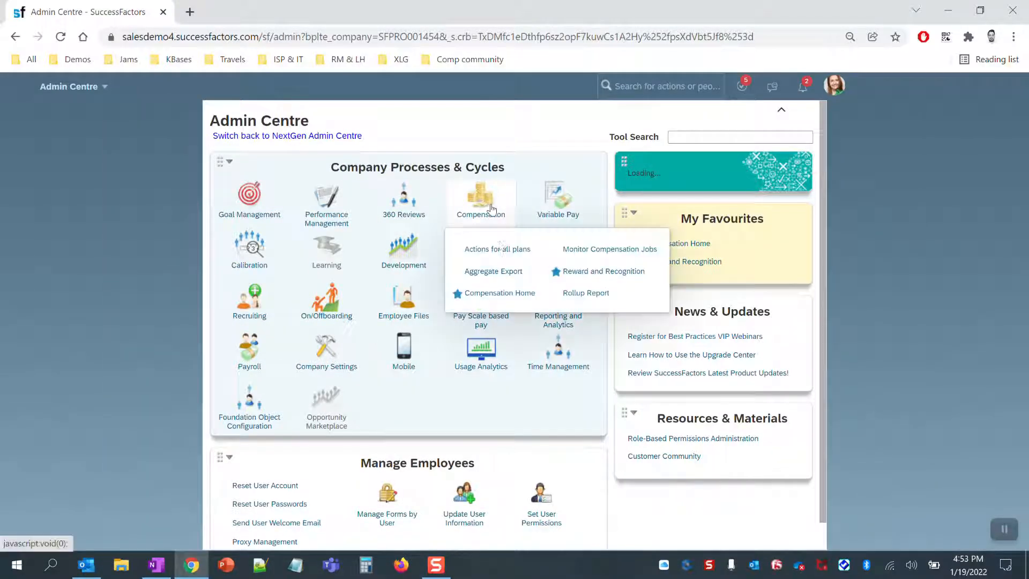
left_click(491, 292)
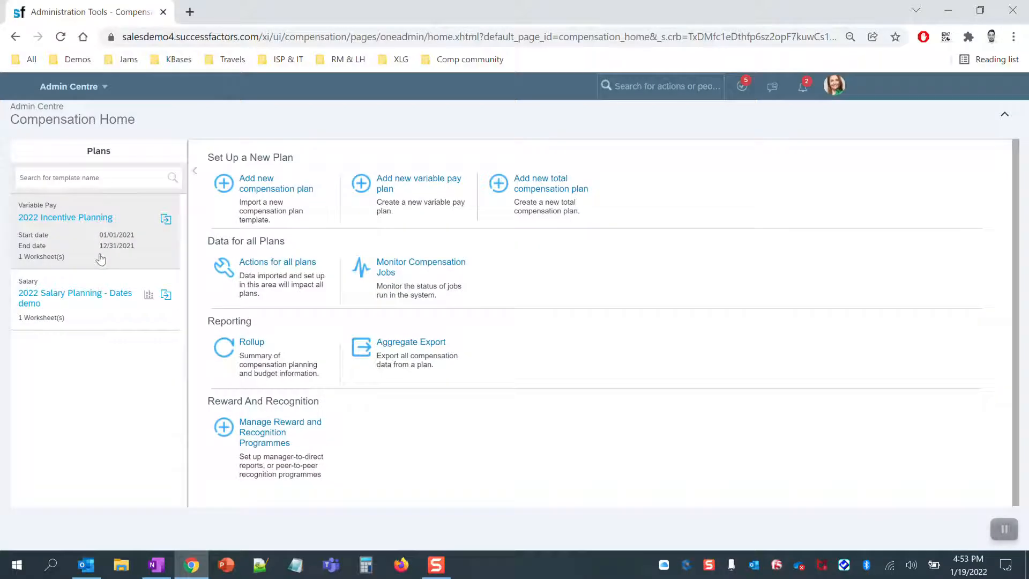
left_click(111, 317)
left_click(426, 183)
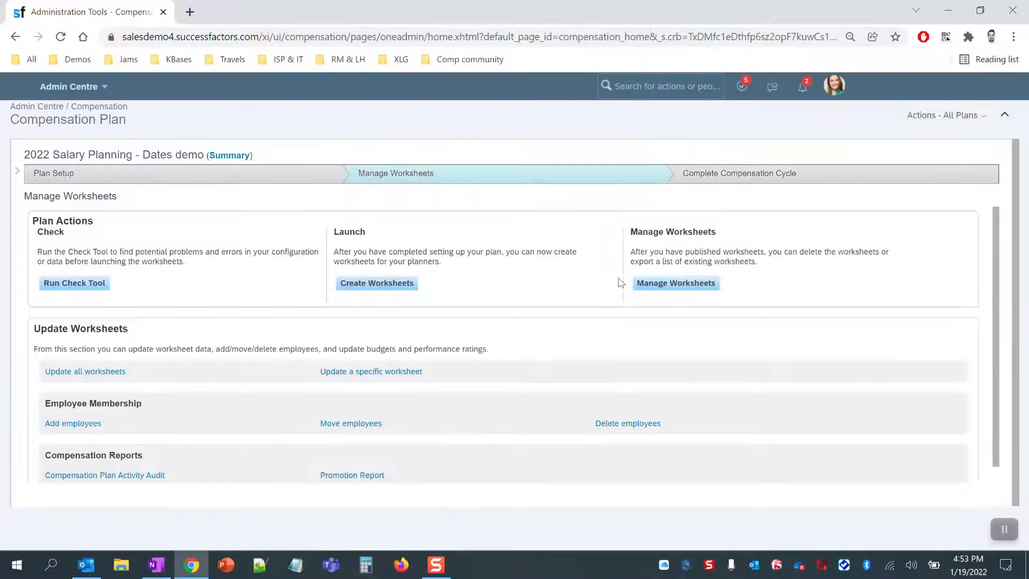
Step: Delete all existing worksheets of the 2022 Salary Planning - Dates demo plan and close the worksheet list
left_click(676, 287)
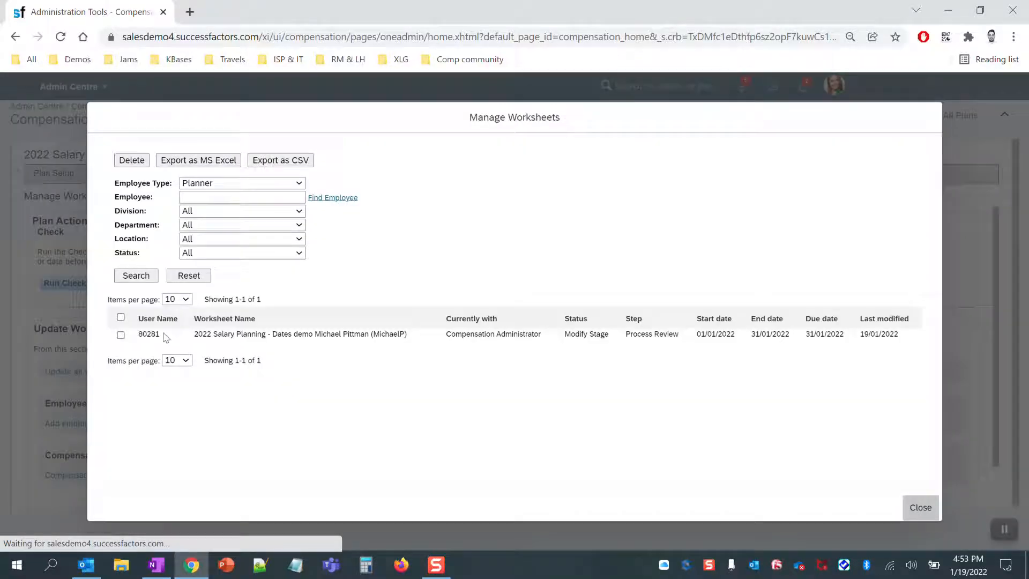
left_click(121, 317)
left_click(132, 161)
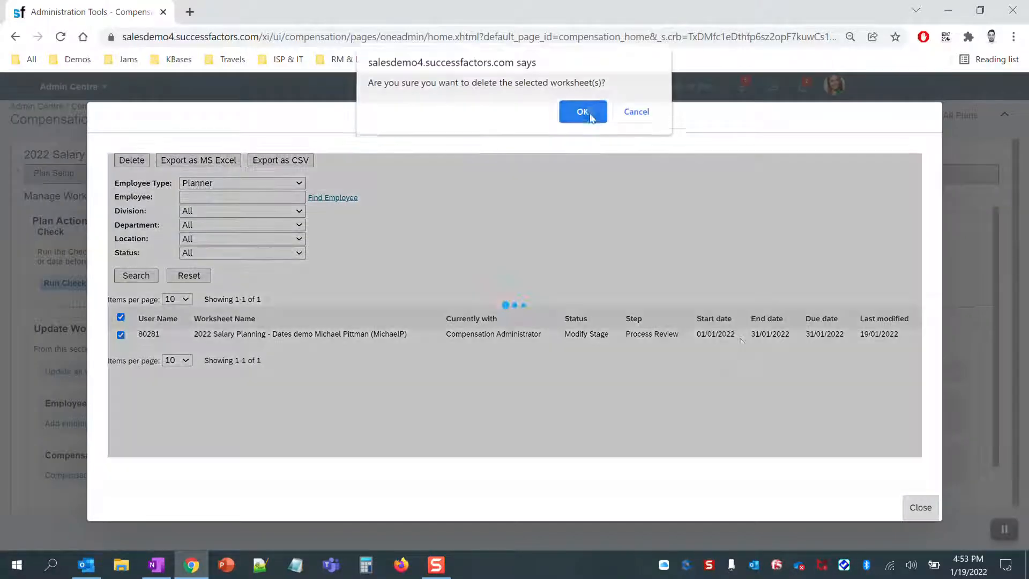
left_click(595, 121)
left_click(918, 506)
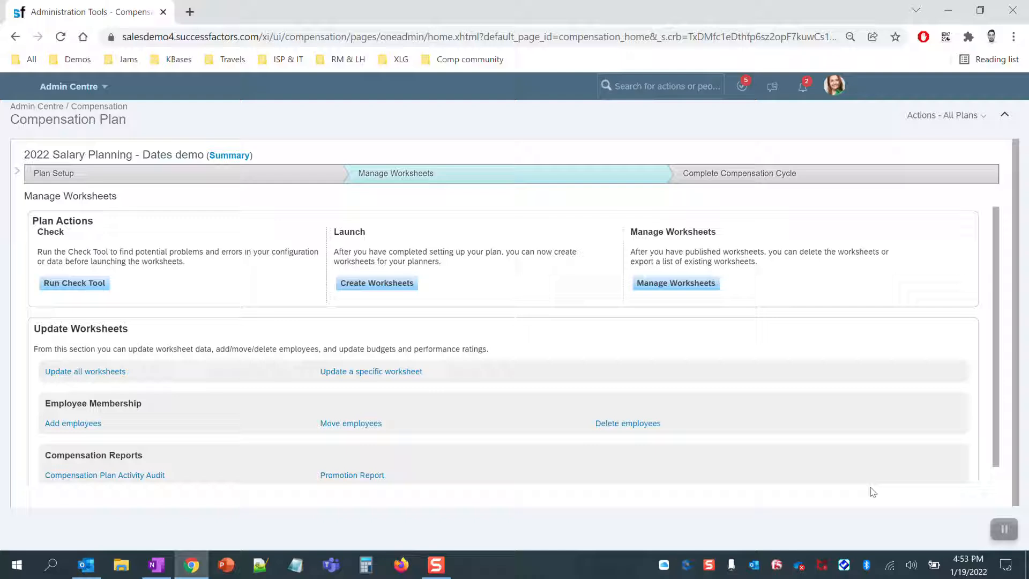
Step: Open the Publish Date 1 (merit) column in the plan's Design Worksheet setup and widen its formula box to fit one line
left_click(195, 176)
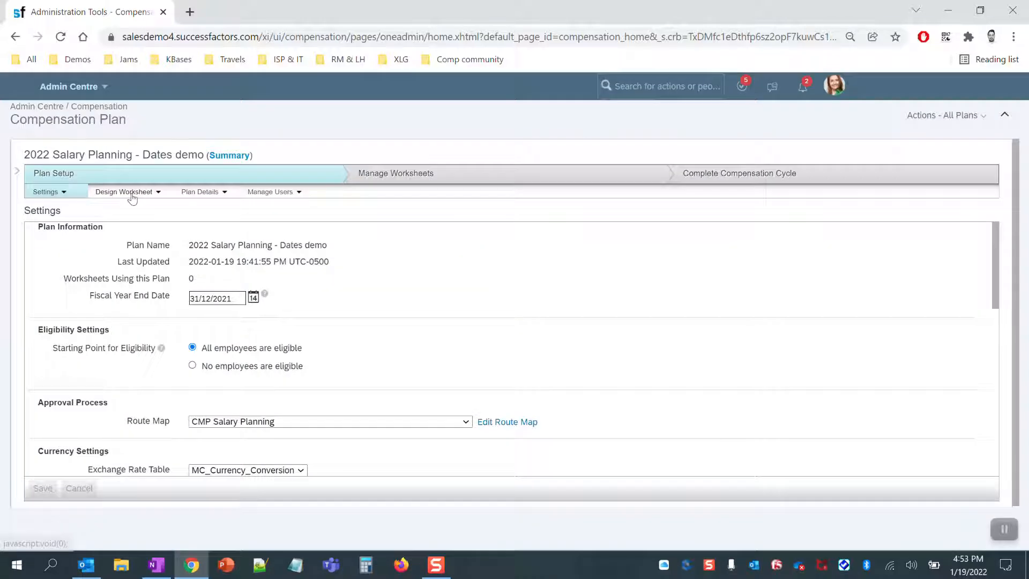
left_click(131, 193)
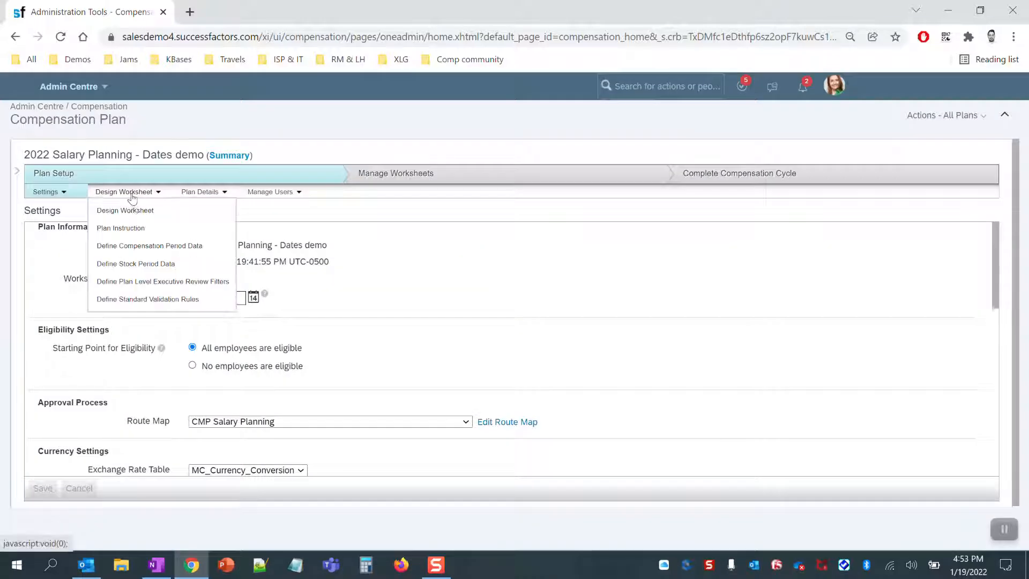
left_click(132, 210)
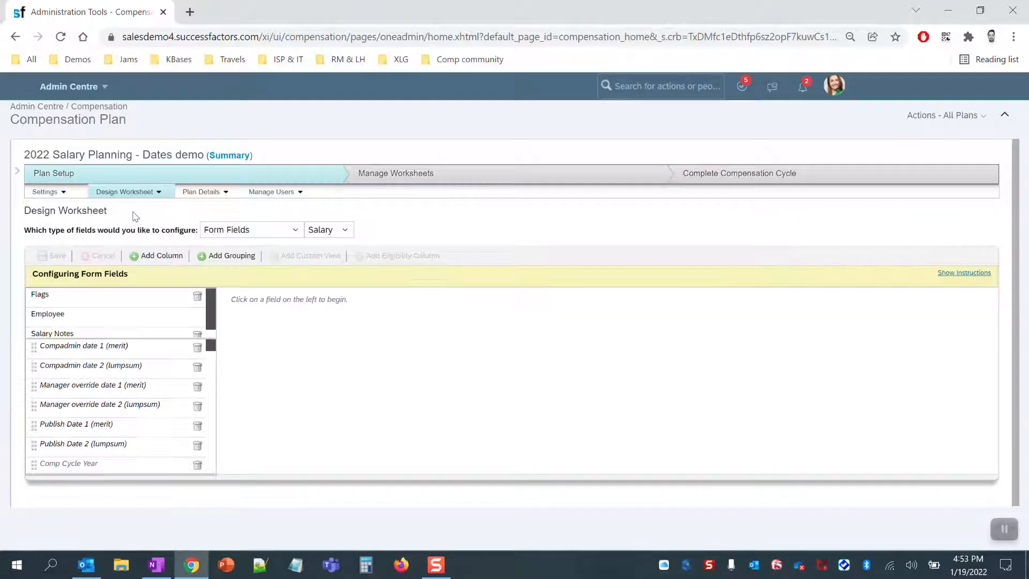
left_click(109, 425)
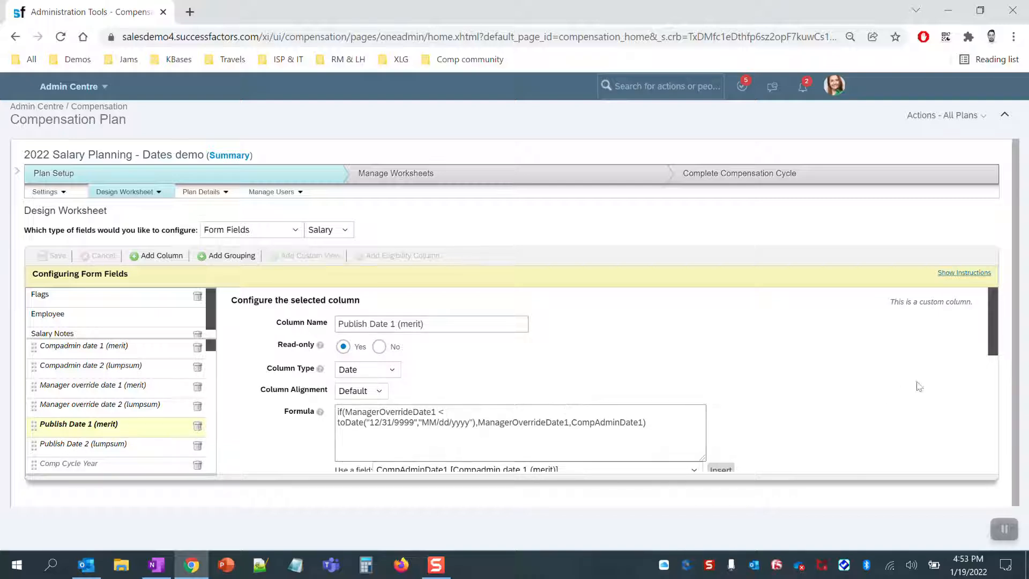
left_click_drag(700, 457, 887, 432)
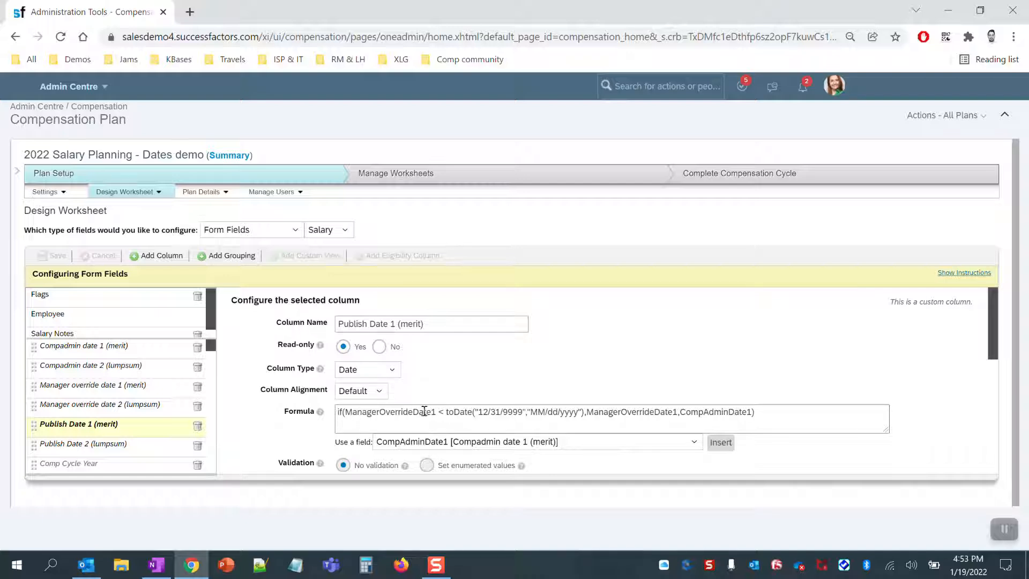
Step: Examine the override date, the 12/31/9999 comparison and both result fields in the Publish Date 1 (merit) formula
left_click_drag(437, 410, 349, 412)
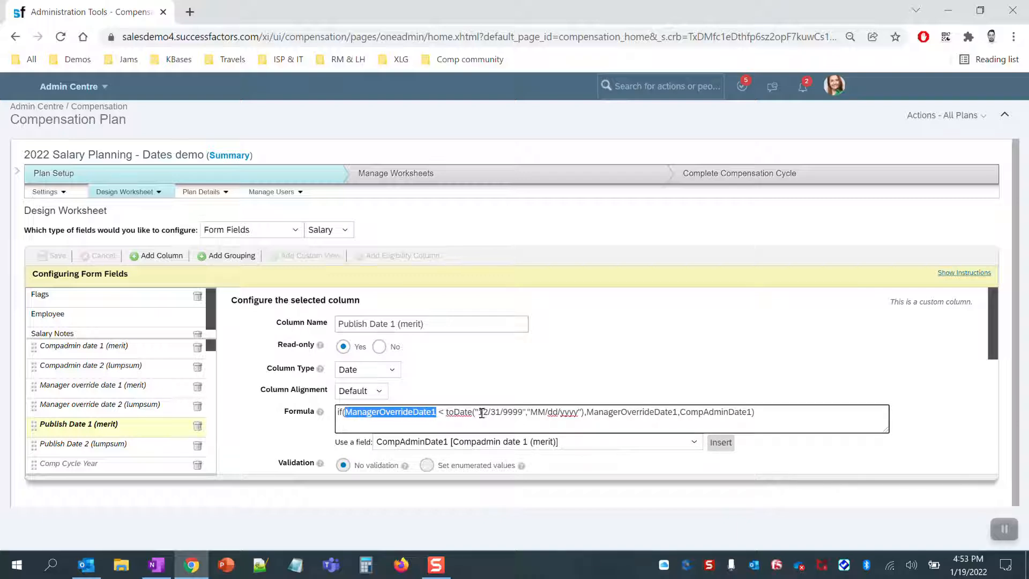
left_click_drag(480, 413, 520, 413)
left_click(527, 369)
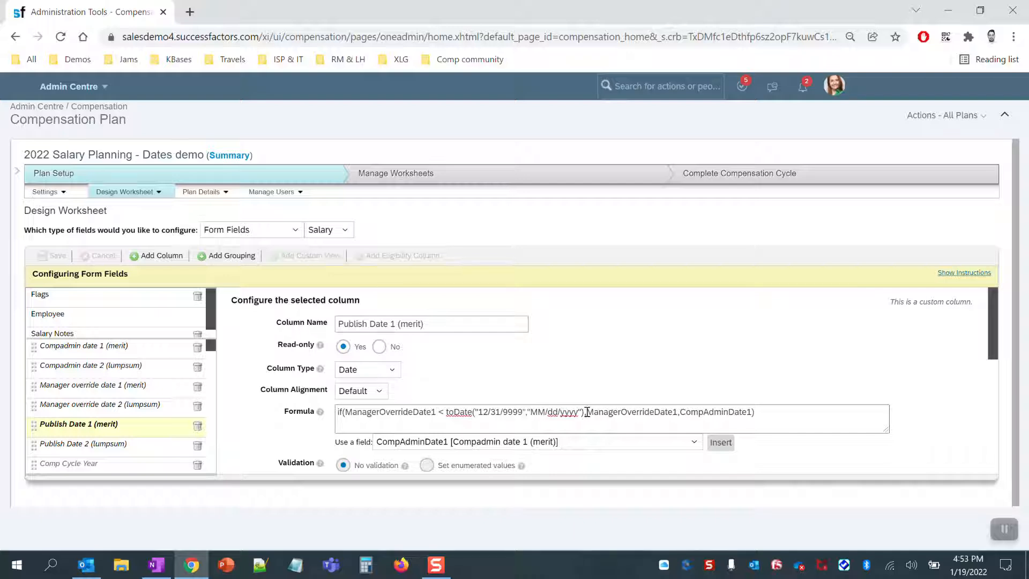
left_click_drag(586, 411, 678, 412)
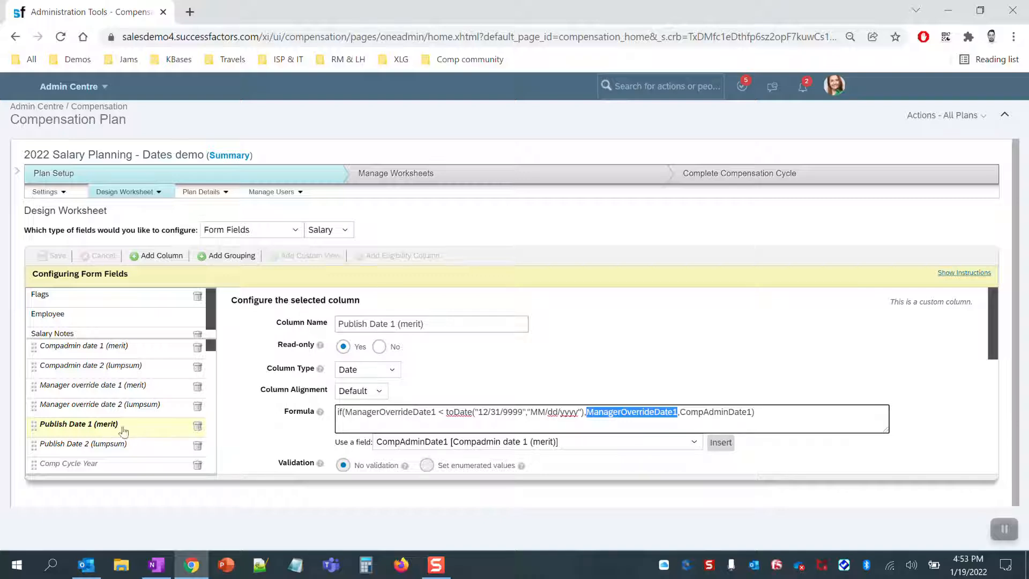
left_click_drag(679, 412, 743, 412)
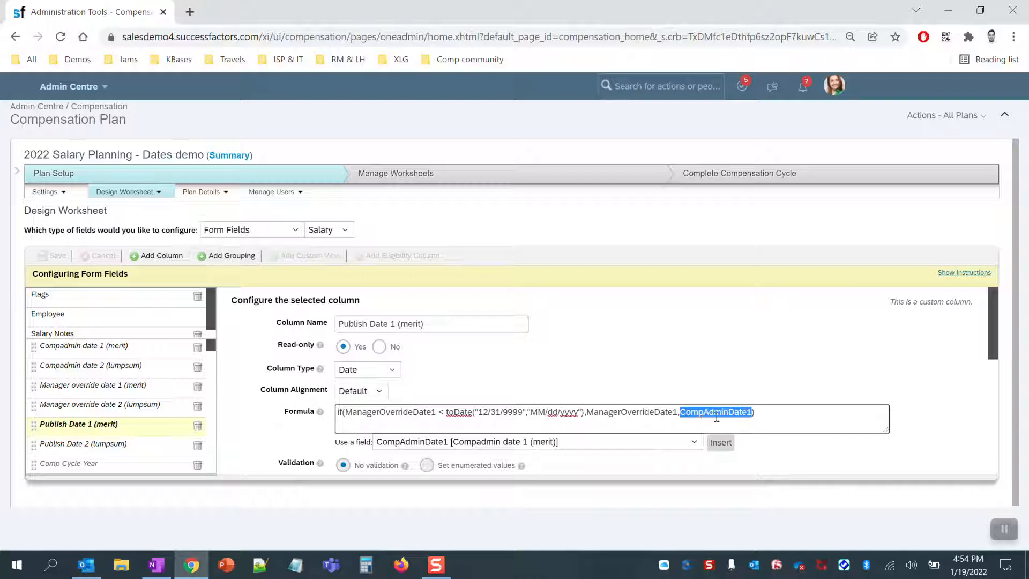
Step: Open the Compadmin date 1 (merit) column configuration and examine its toDate formula
left_click(79, 348)
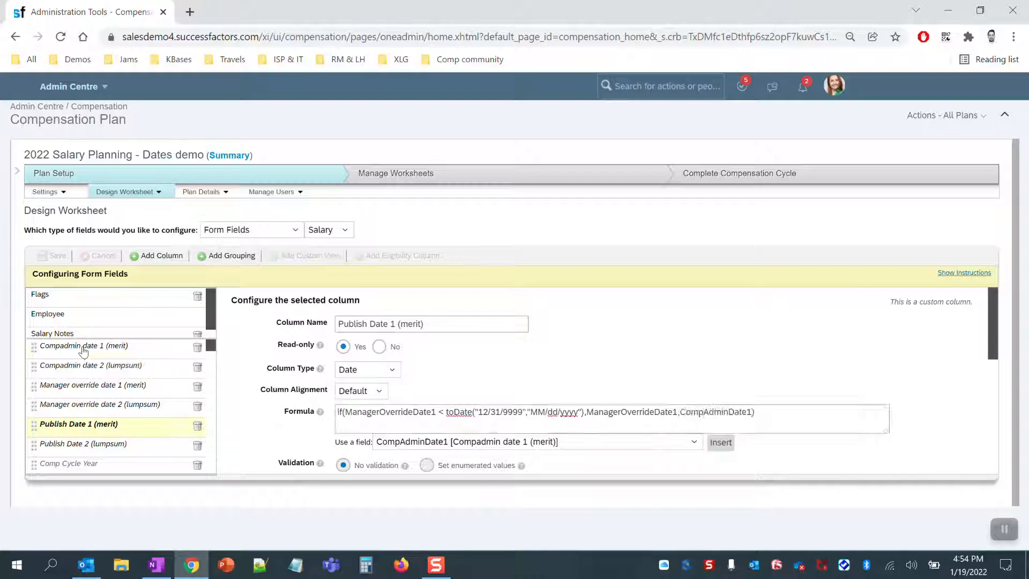
triple_click(385, 414)
left_click(545, 369)
triple_click(378, 415)
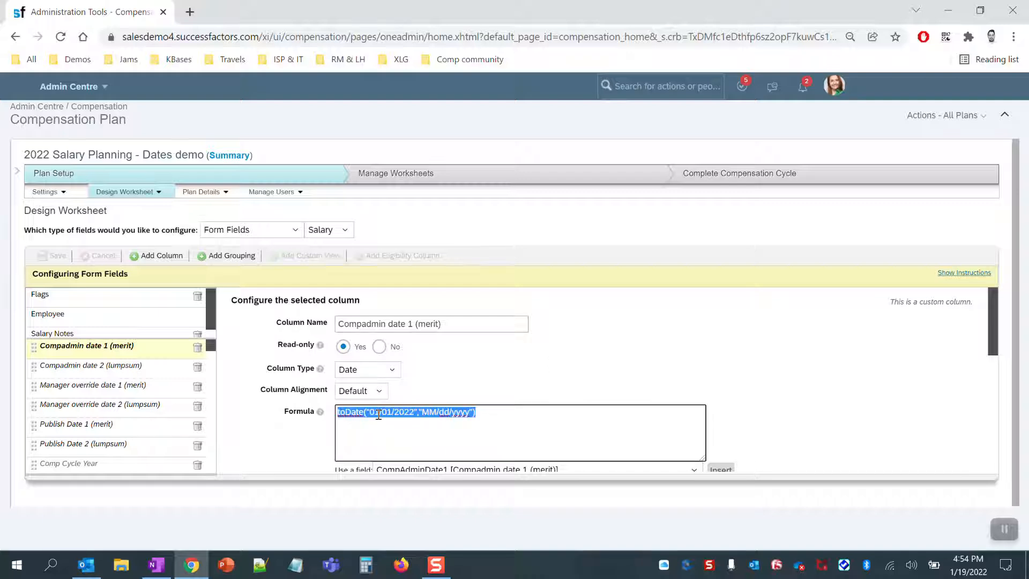
Step: Replace the Publish Date 1 (merit) formula with the nested formula copied from the OneNote page that starts with if(ManagerOverrideDate1 = "",CompAdminDate1
left_click(107, 432)
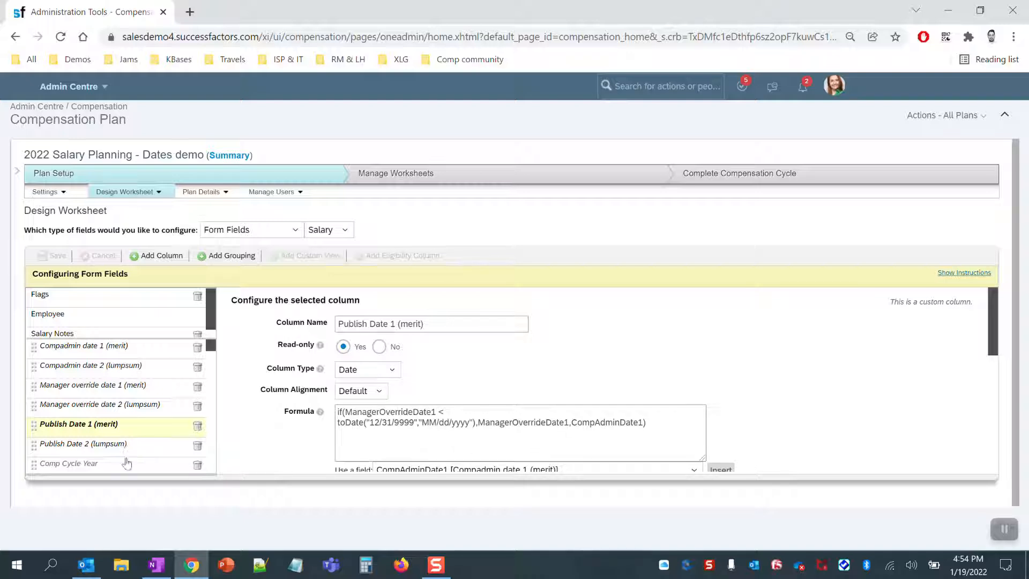
left_click(152, 569)
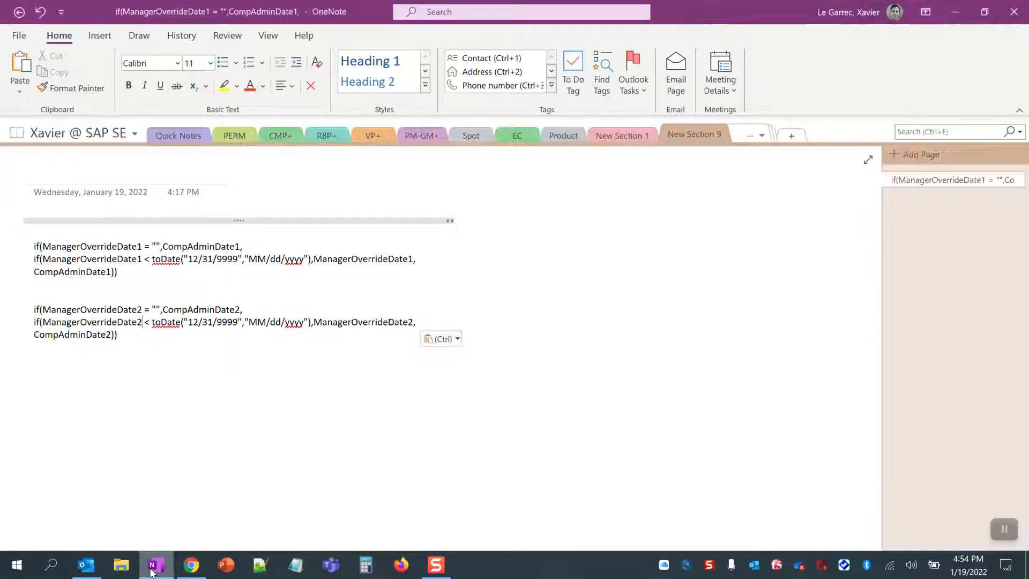
left_click_drag(123, 271, 26, 252)
key("ctrl+c")
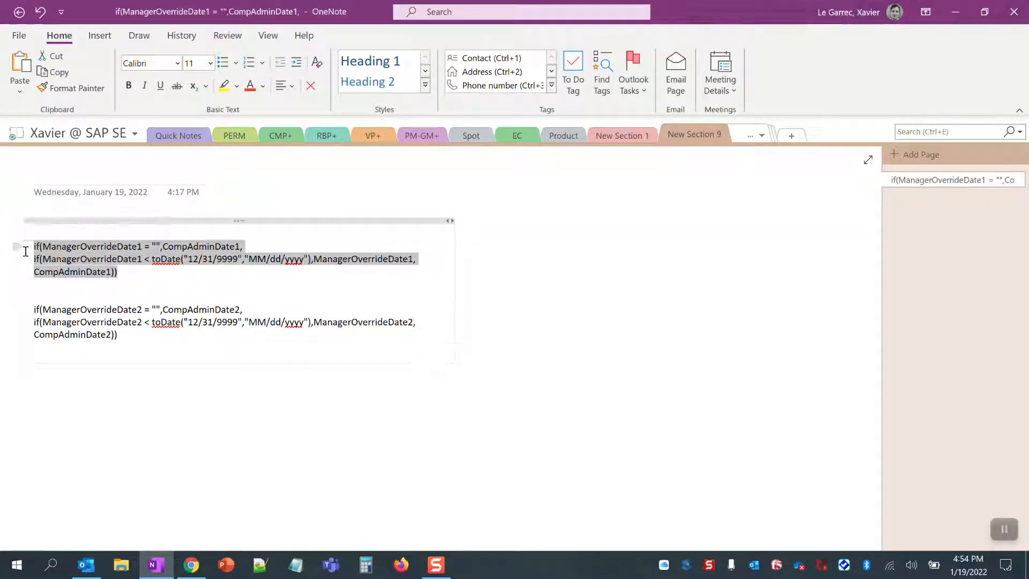
left_click(191, 564)
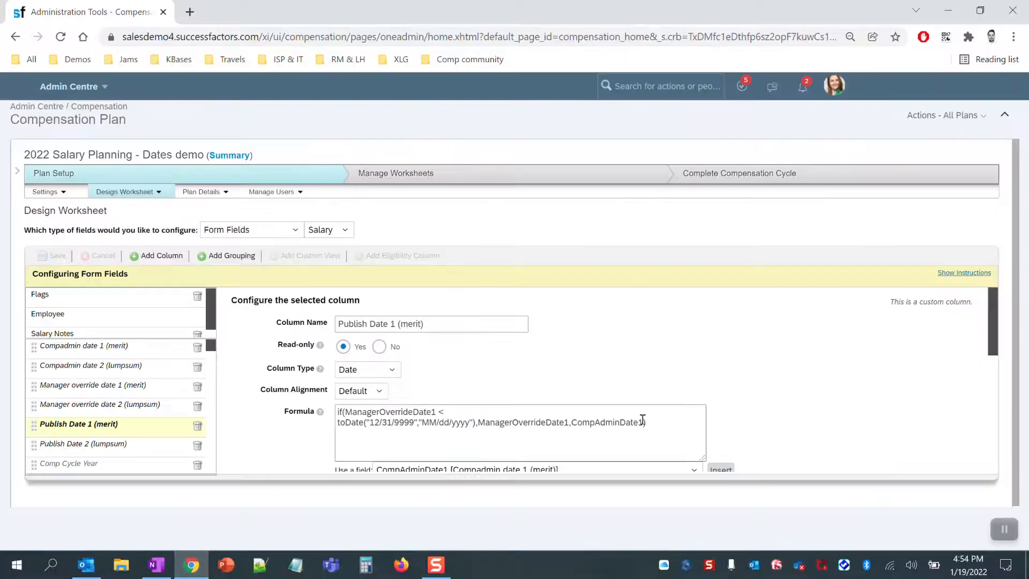
left_click_drag(647, 422, 341, 404)
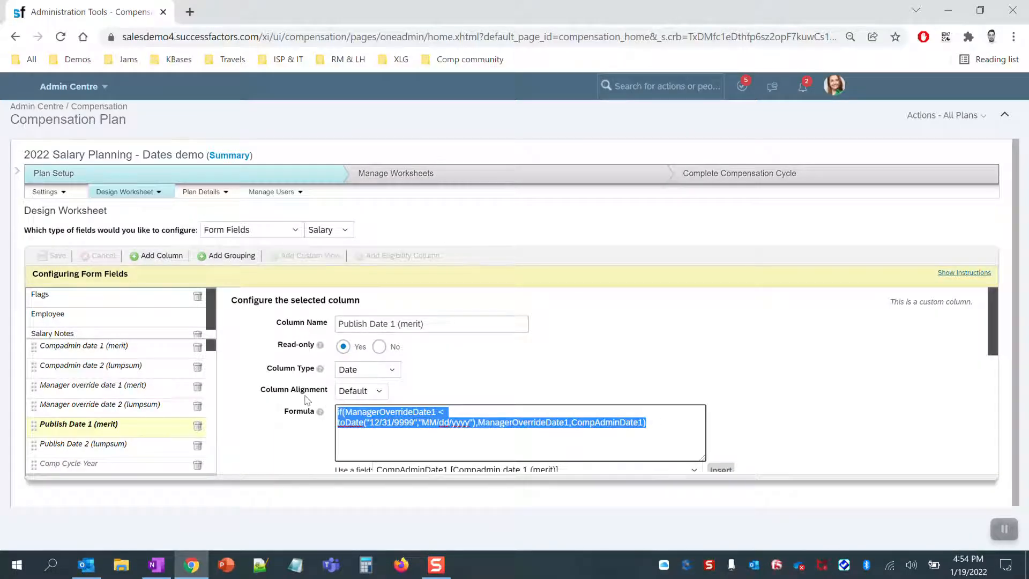
key("ctrl+v")
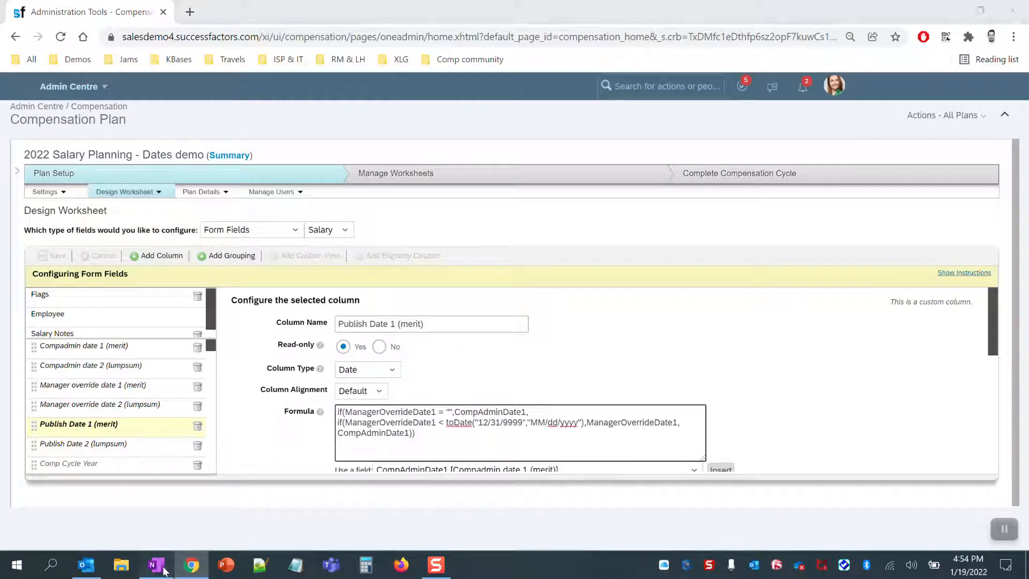
Step: Replace the Publish Date 2 (lumpsum) formula with the OneNote formula starting with if(ManagerOverrideDate2 = "",CompAdminDate2, and widen its formula box
left_click(156, 564)
left_click_drag(23, 333, 27, 310)
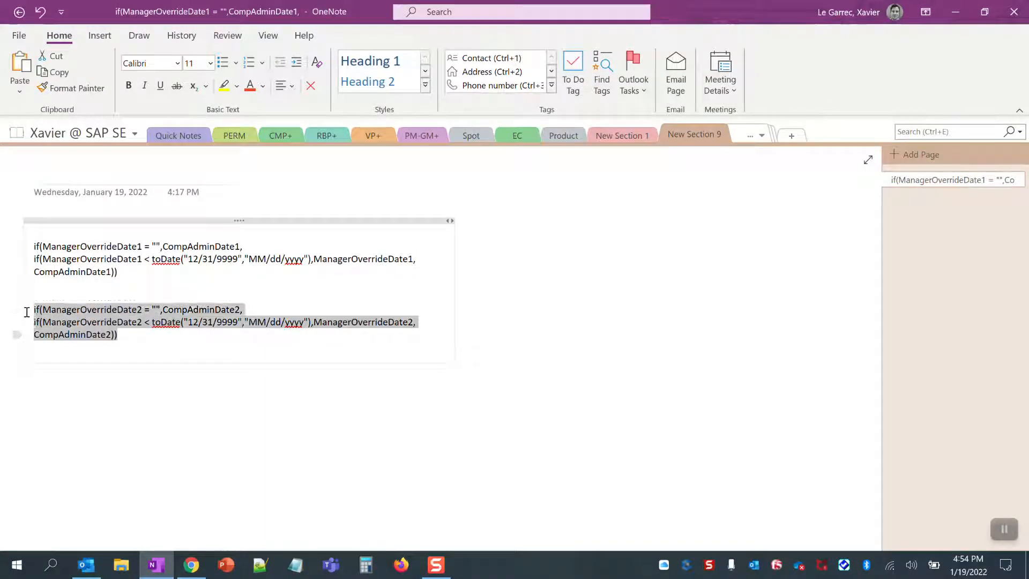
left_click(191, 564)
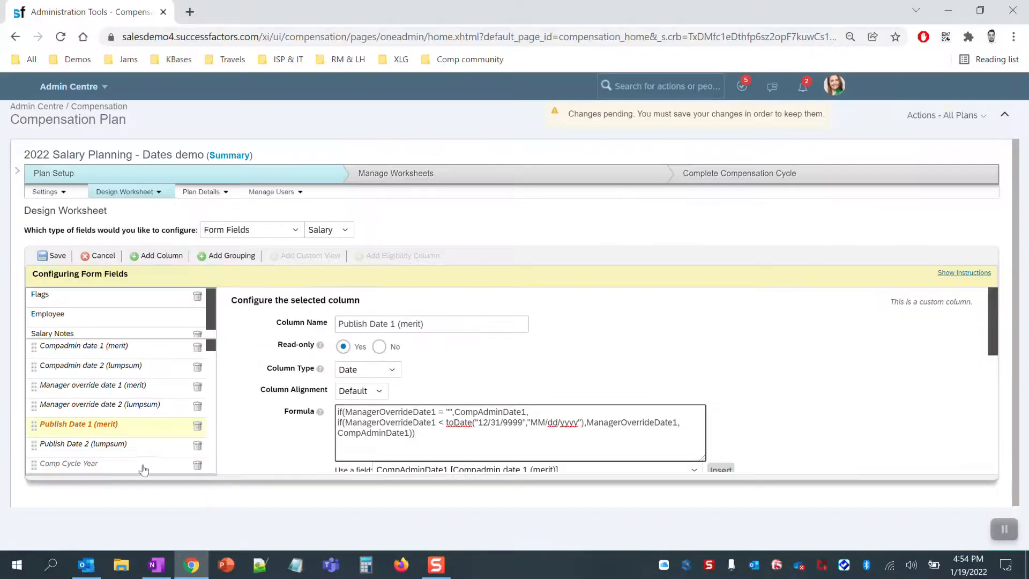
left_click(89, 444)
left_click(665, 424)
left_click_drag(664, 424, 311, 406)
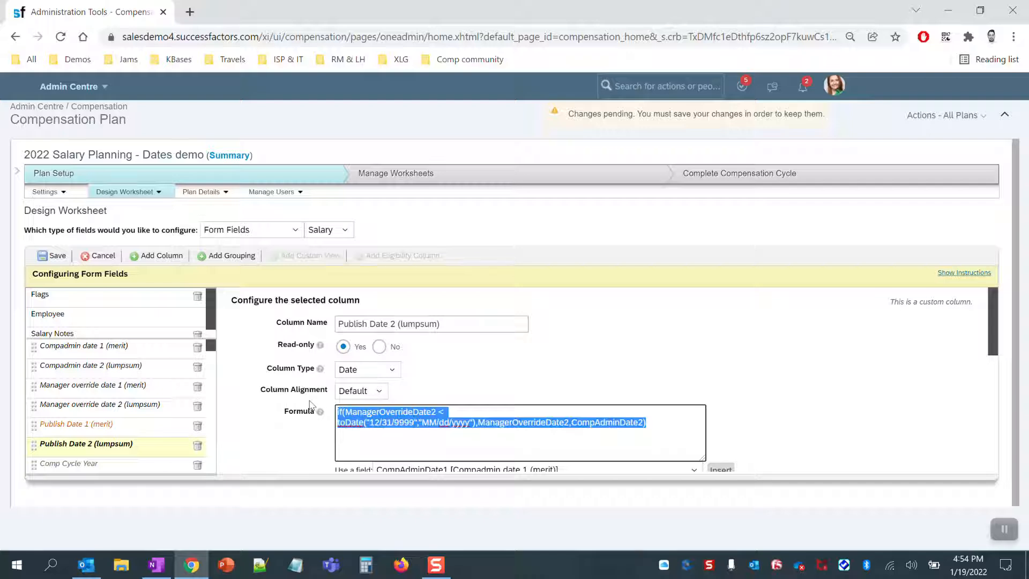
key("ctrl+v")
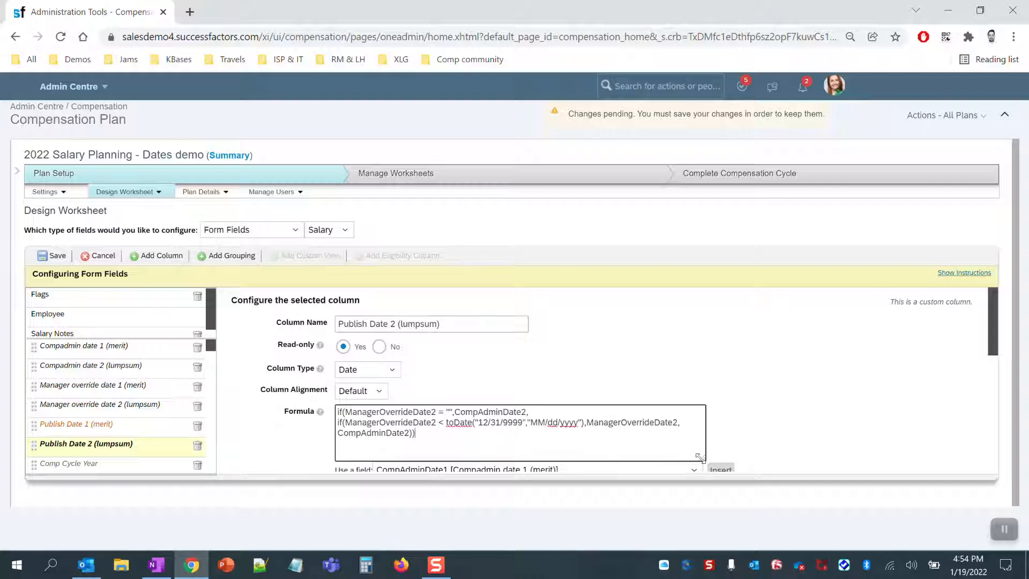
left_click_drag(697, 458, 769, 456)
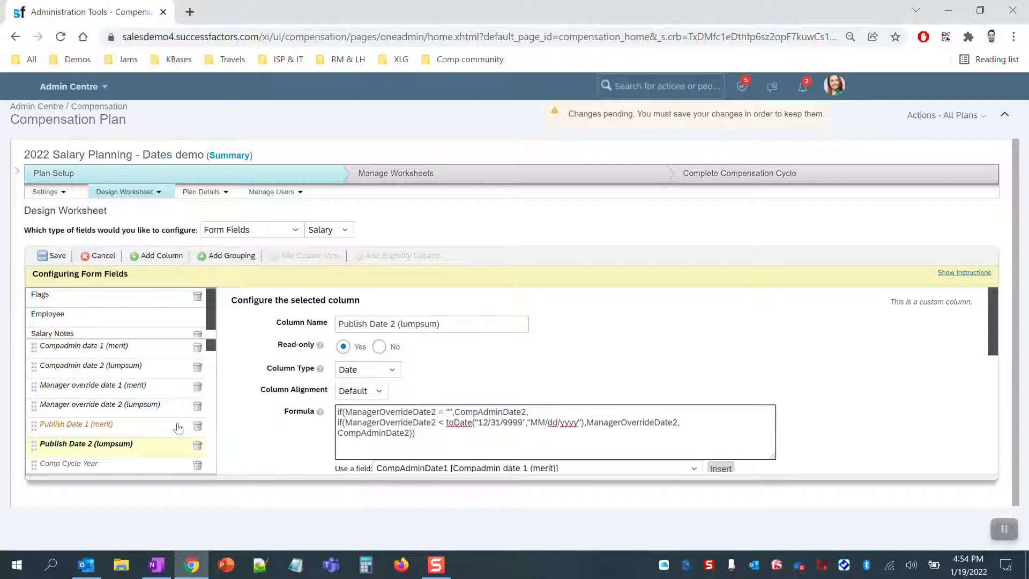
Step: Reopen Publish Date 1 (merit), enlarge its formula box and examine the blank override condition and its CompAdminDate1 result
left_click(120, 431)
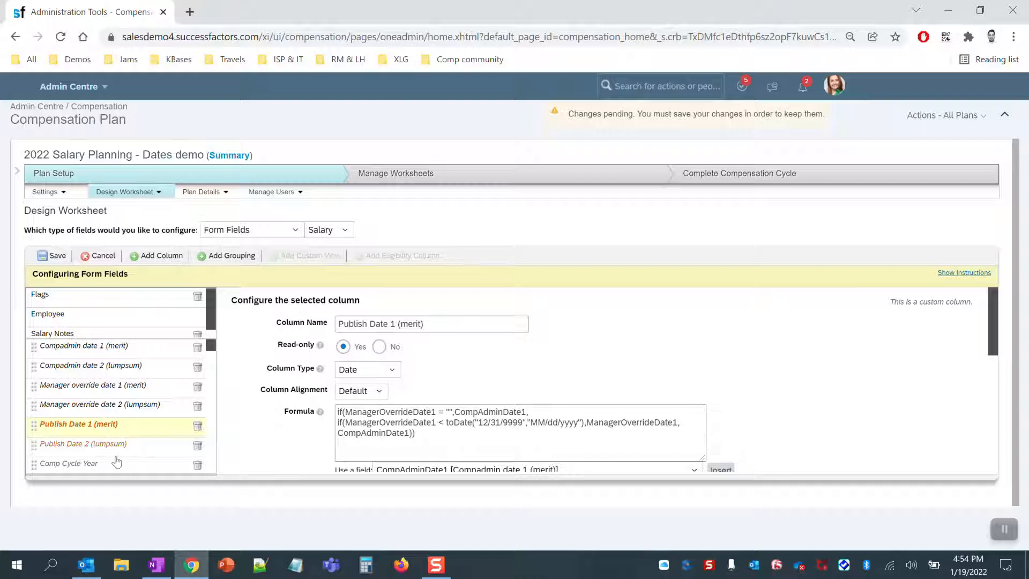
left_click(424, 434)
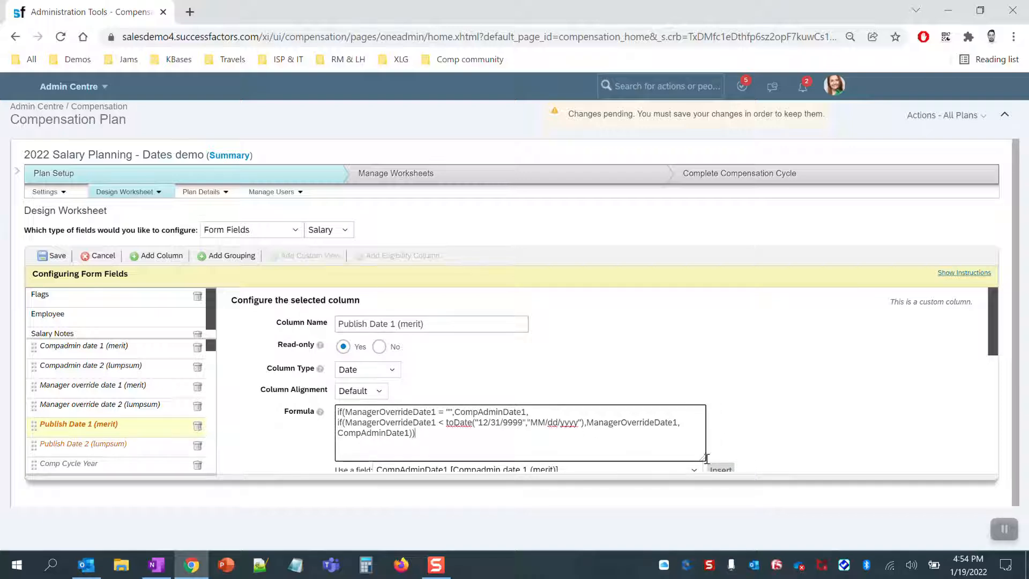
left_click_drag(706, 459, 733, 471)
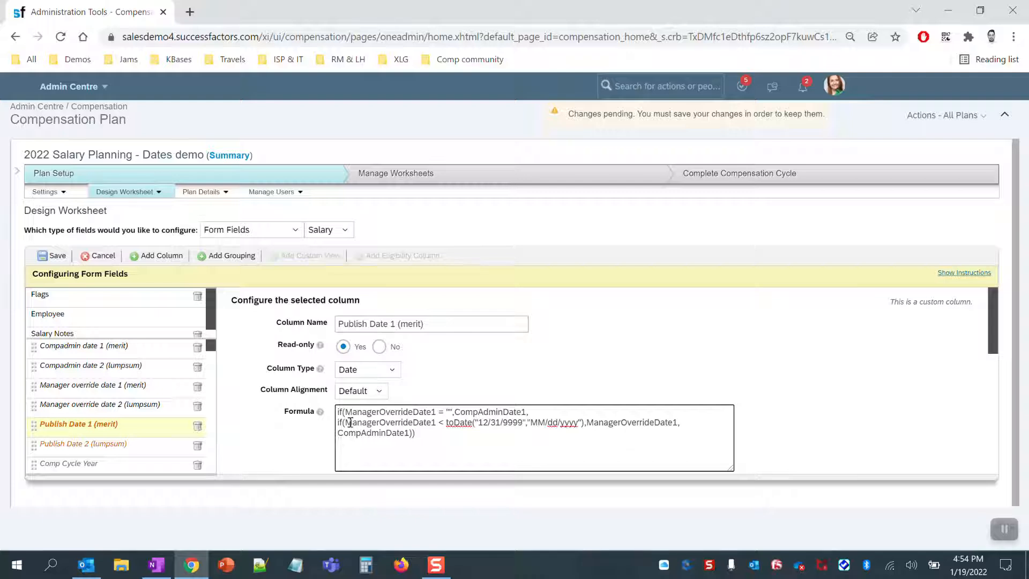
left_click_drag(345, 412, 336, 411)
left_click(271, 442)
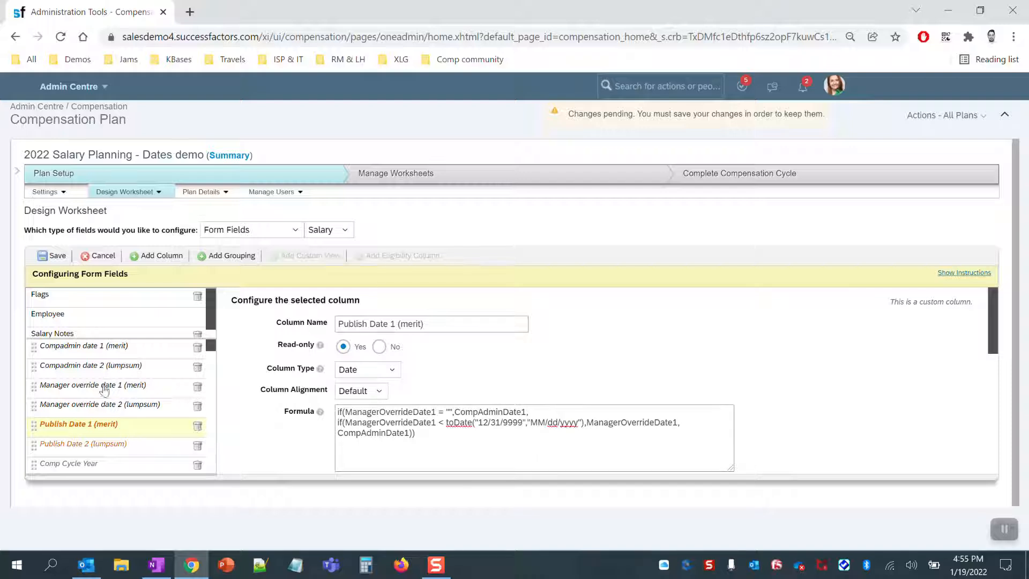
left_click(452, 411)
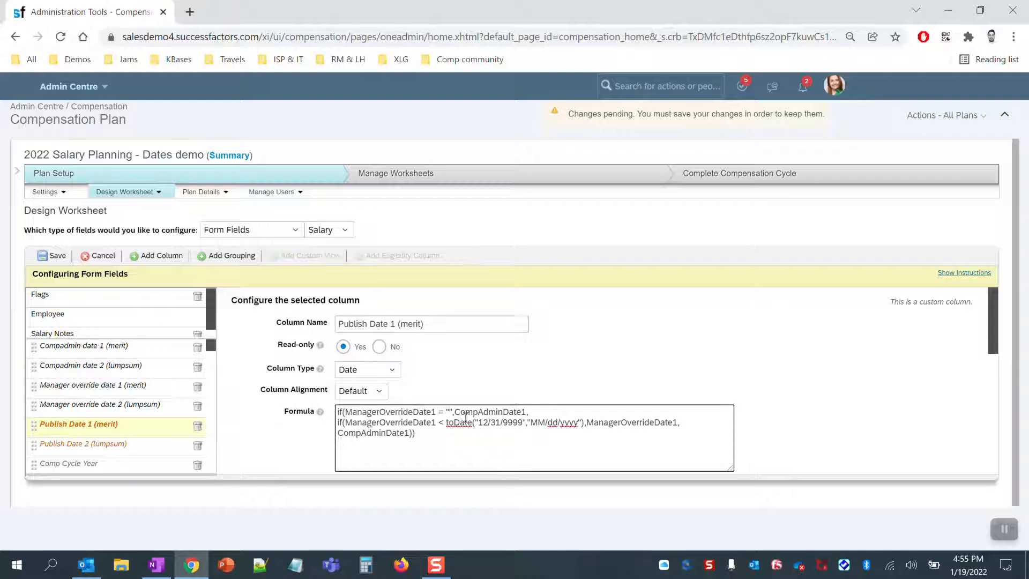
left_click_drag(456, 412, 527, 411)
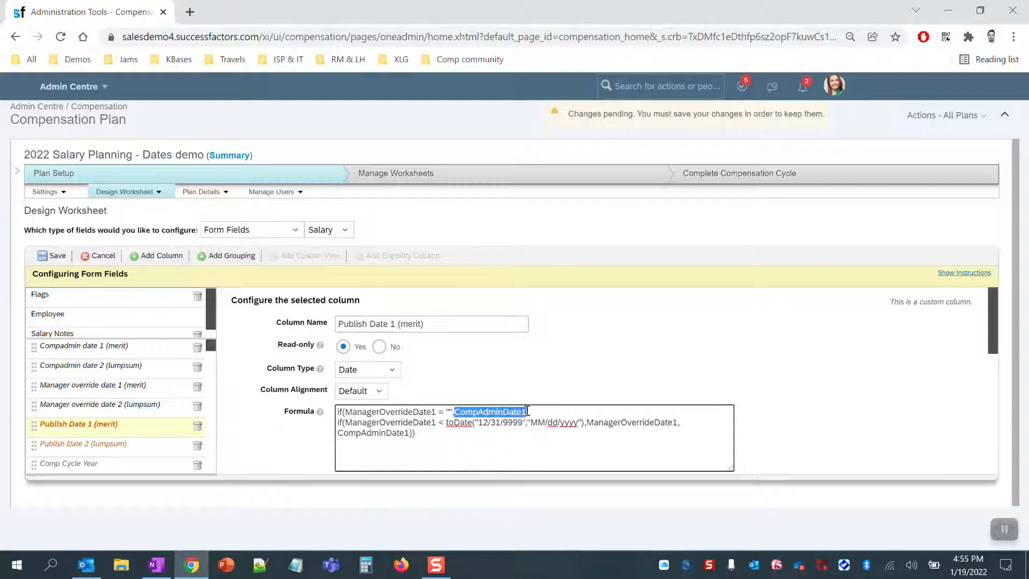
left_click(482, 453)
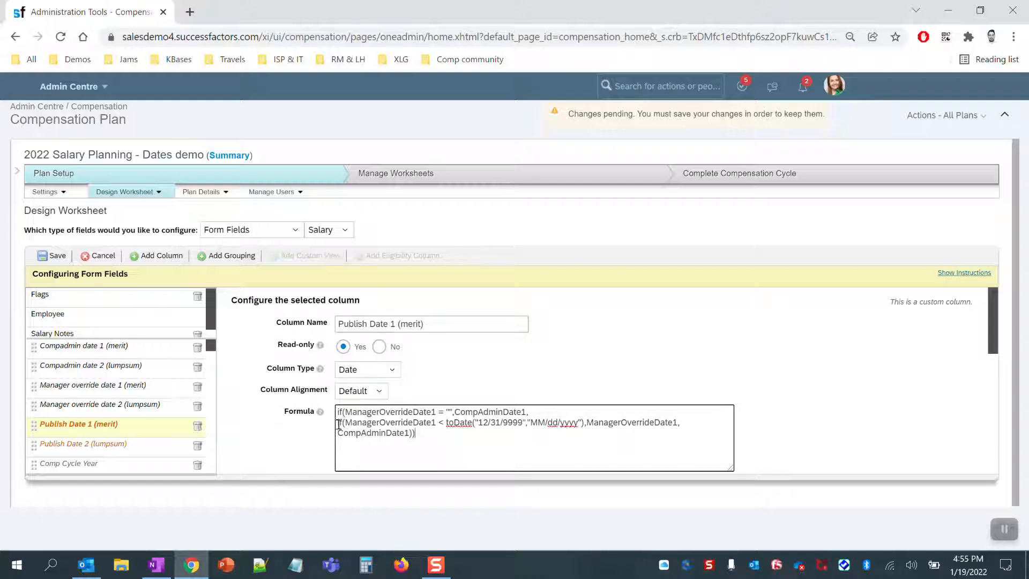
Step: Examine the nested 12/31/9999 comparison in the Publish Date 1 (merit) formula, its two result fields and the closing parentheses
left_click_drag(338, 424, 678, 423)
left_click(678, 423)
left_click_drag(588, 423, 683, 424)
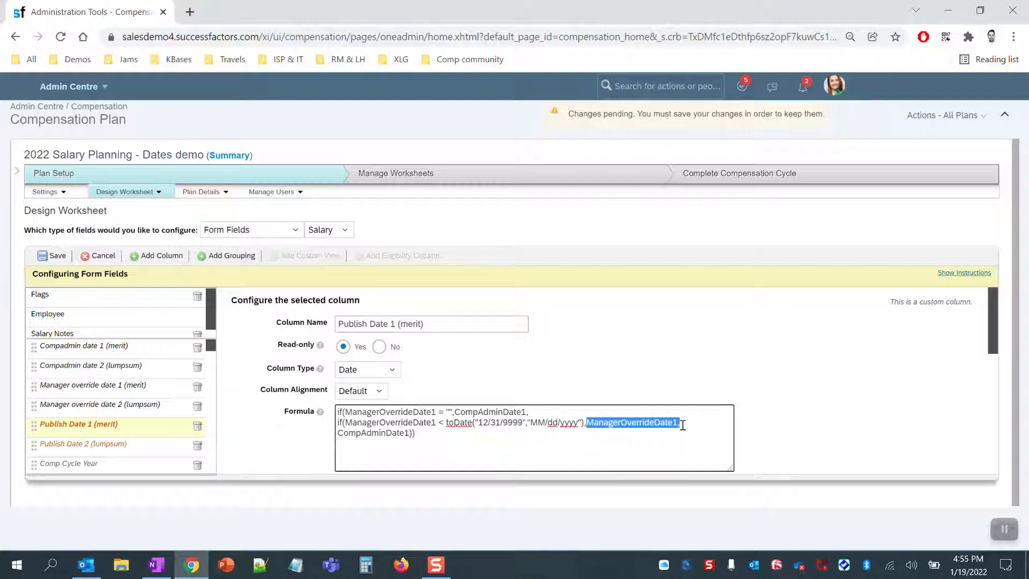
left_click(682, 423)
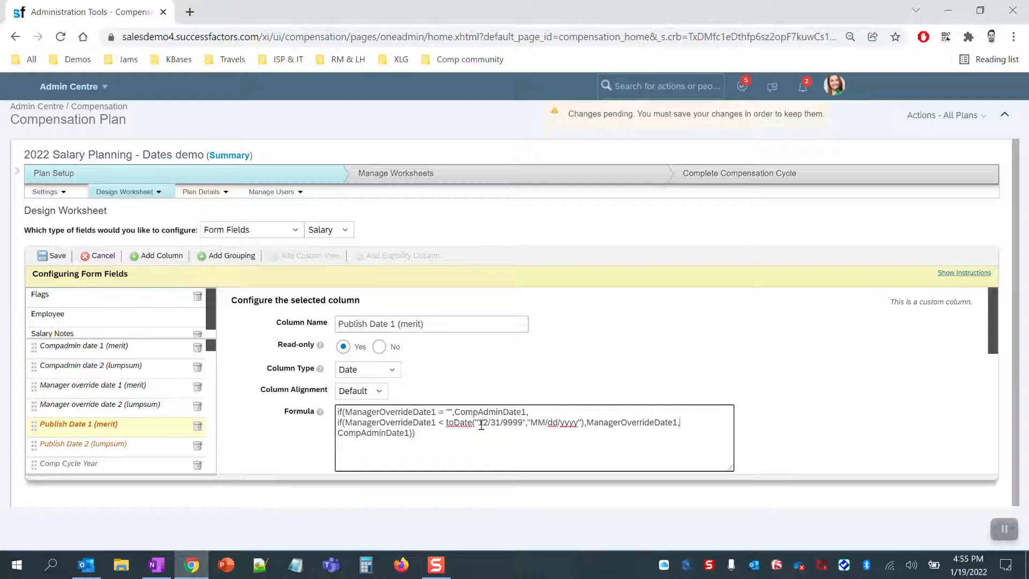
left_click_drag(455, 413, 519, 412)
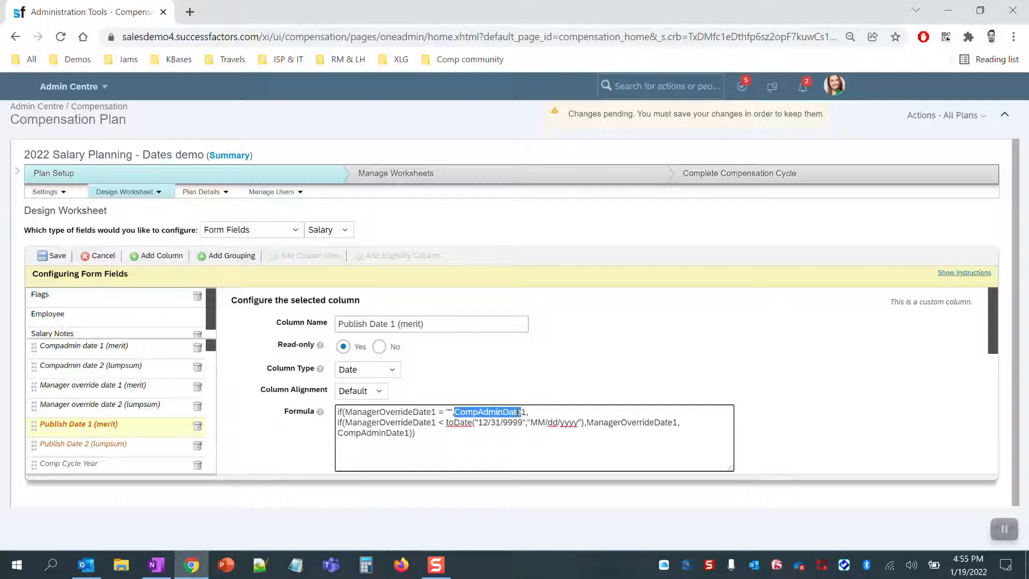
left_click(448, 411)
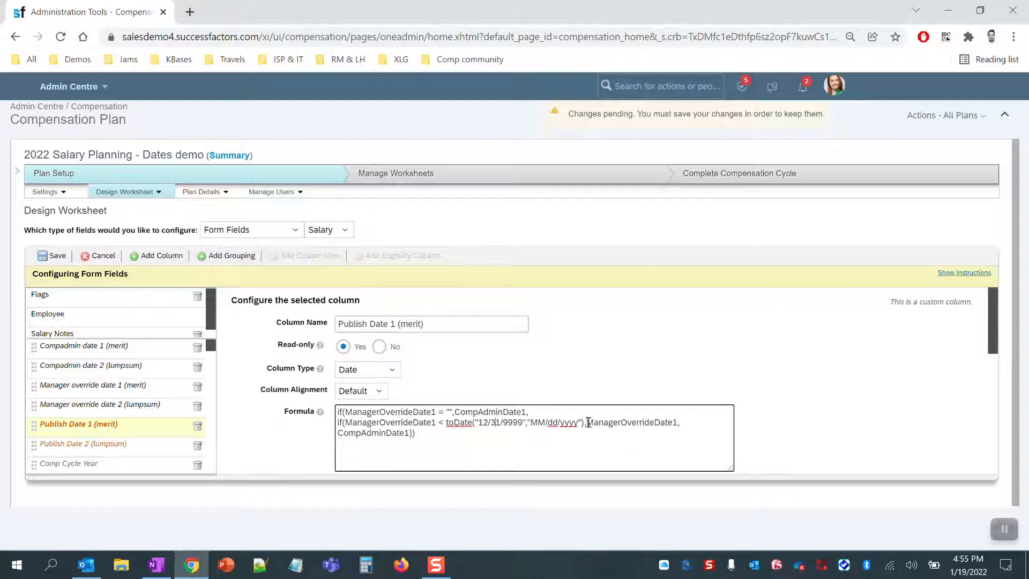
left_click_drag(587, 422, 677, 423)
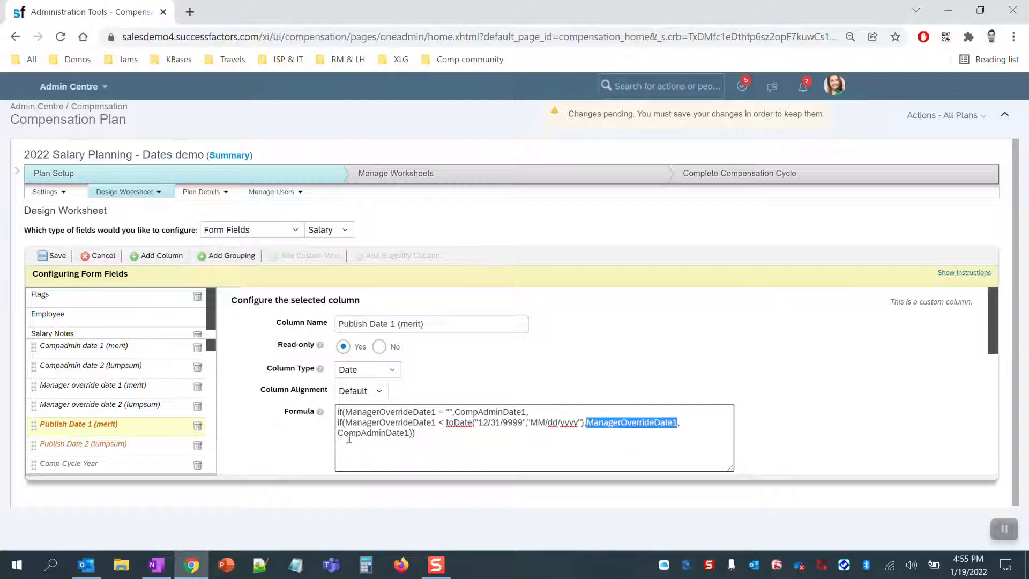
left_click_drag(338, 434, 409, 432)
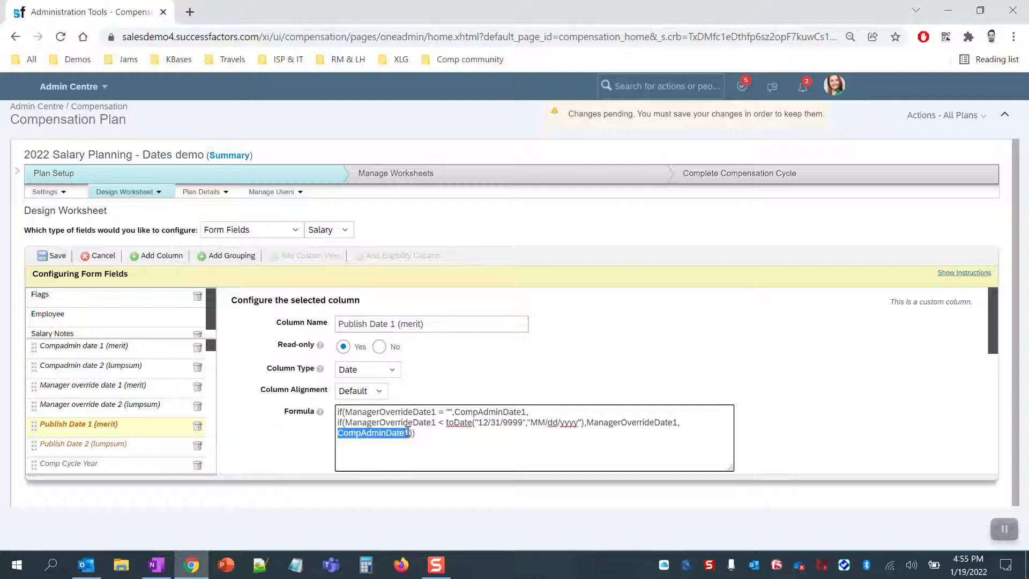
left_click(415, 433)
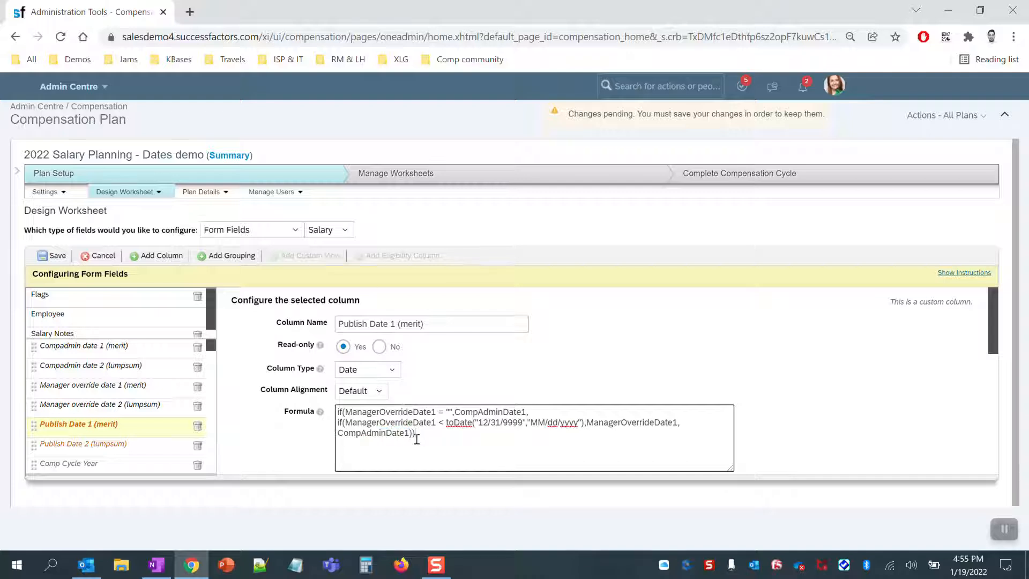
left_click_drag(419, 435, 411, 437)
left_click(414, 436)
Step: Check the field references in the Publish Date 2 (lumpsum) formula against the column ID of Manager override date 2 (lumpsum)
left_click(114, 444)
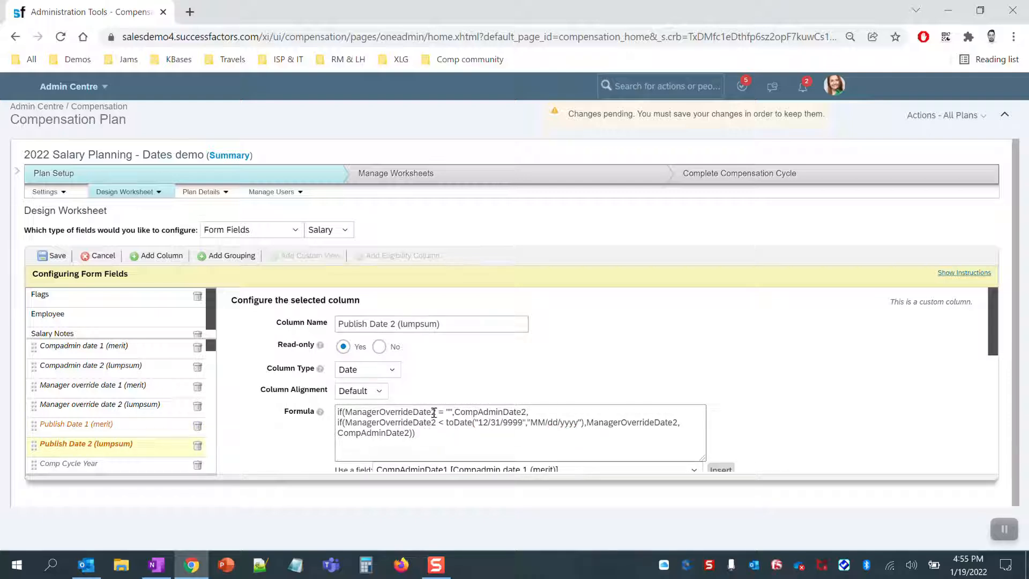
left_click_drag(432, 412, 435, 412)
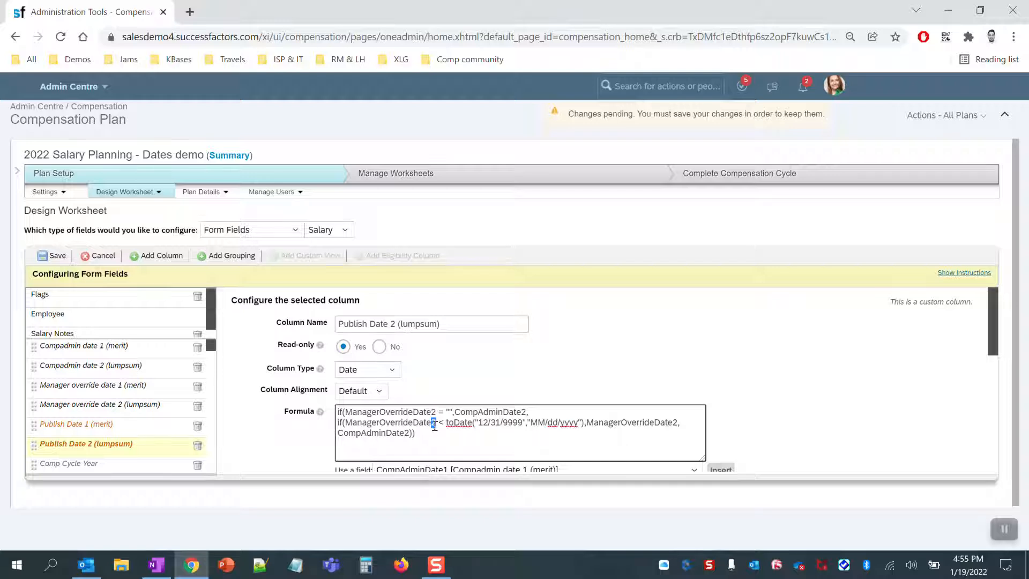
left_click(110, 409)
scroll(253, 408, "down", 3)
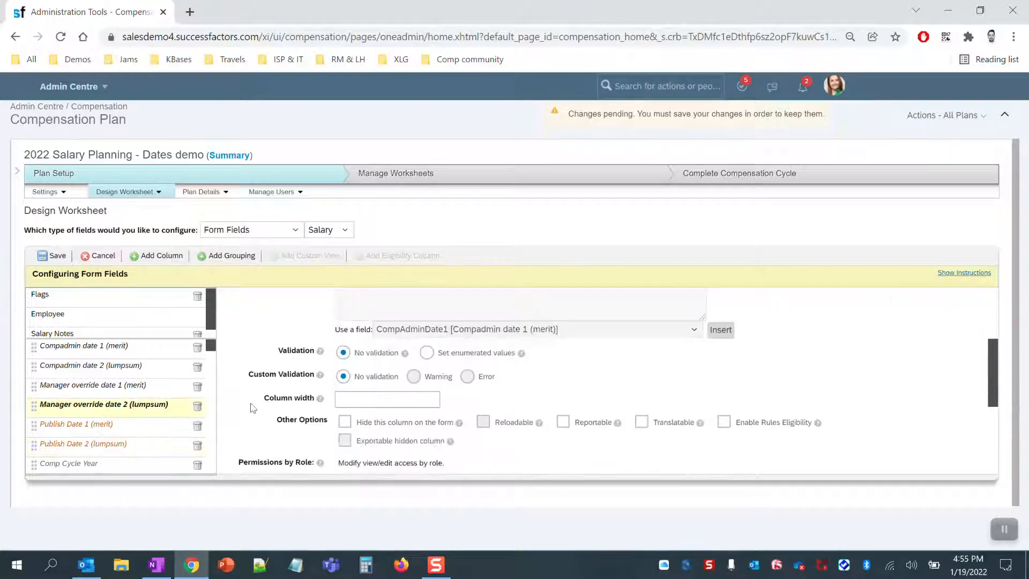
scroll(253, 408, "down", 3)
double_click(372, 392)
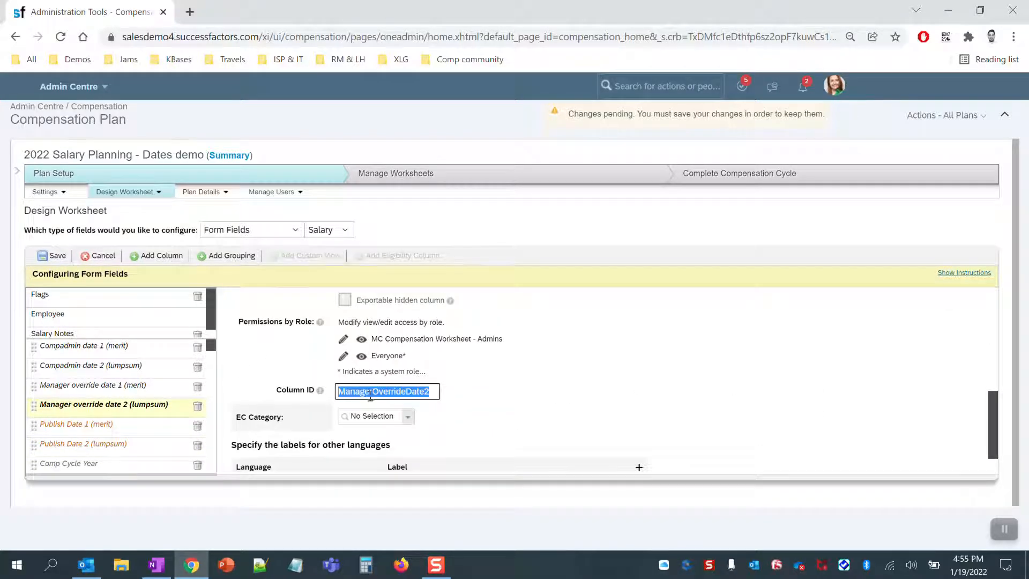
triple_click(294, 393)
double_click(386, 395)
Step: Return to the Publish Date 2 (lumpsum) column and save the pending form field changes
left_click(131, 448)
left_click(52, 257)
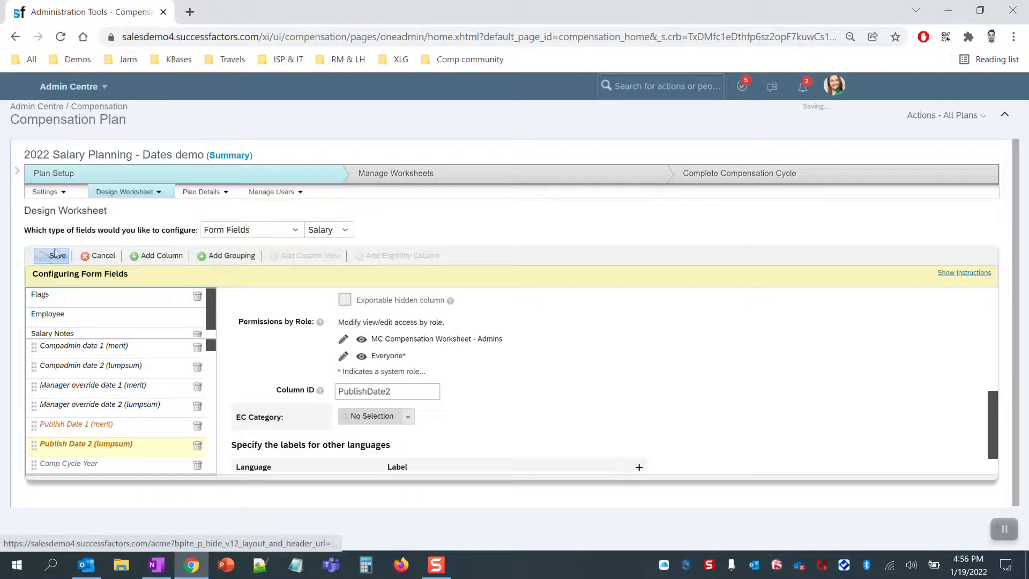
Step: Start creating worksheets for the plan with start date 01/01/2022, end date 31/01/2022 and due date 31/01/2022
left_click(472, 179)
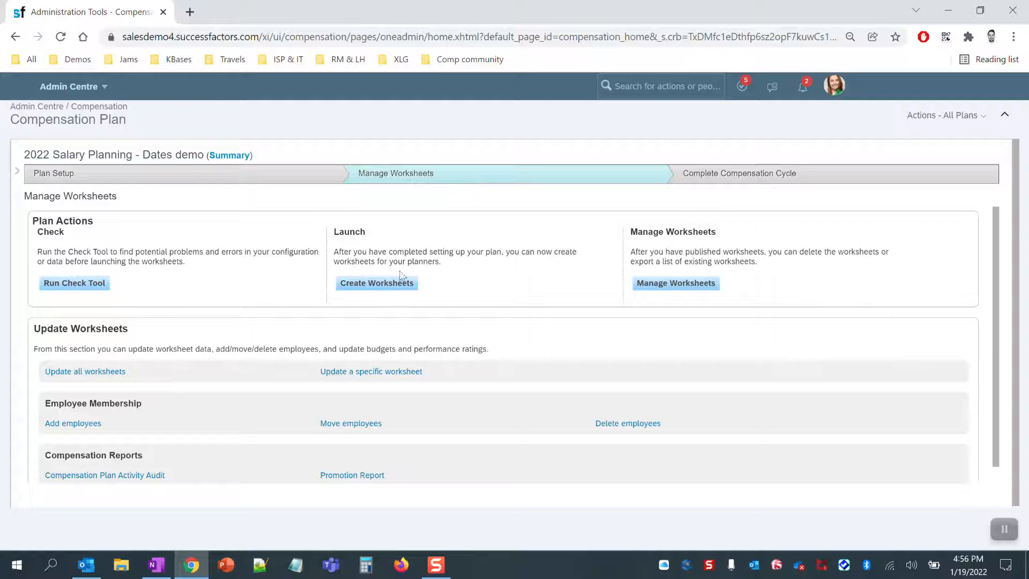
left_click(369, 282)
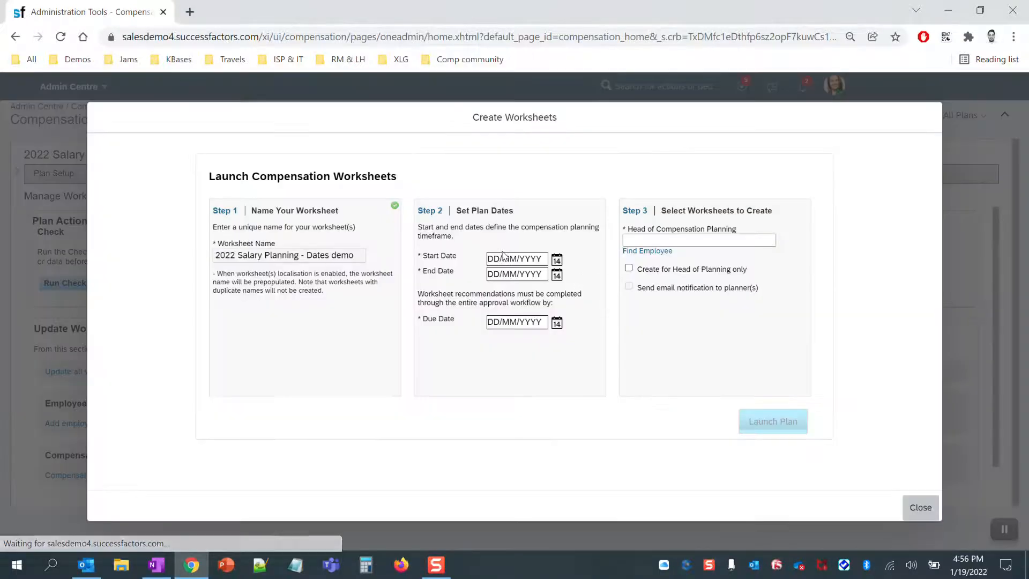
left_click(504, 258)
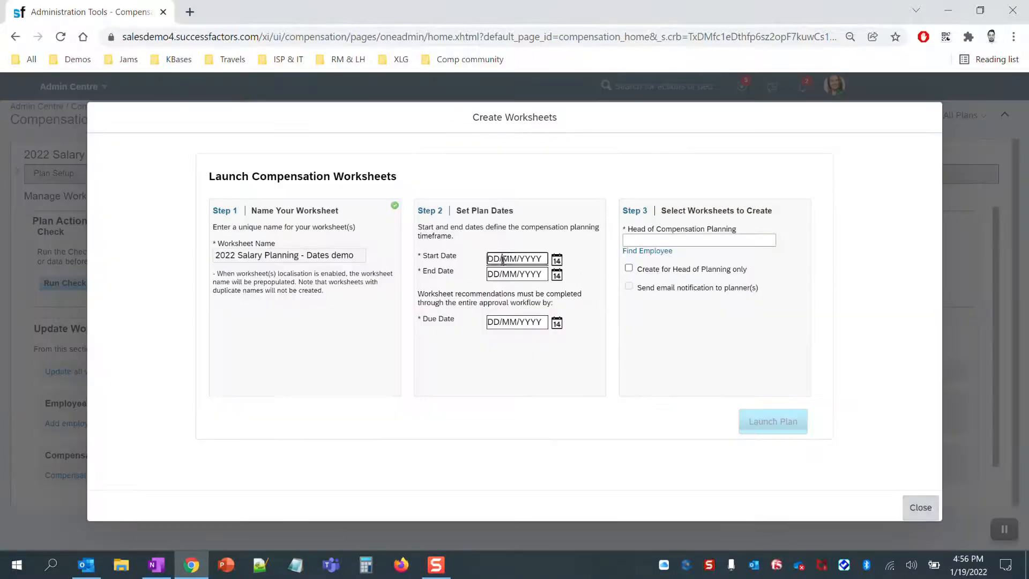
left_click(598, 311)
left_click(515, 266)
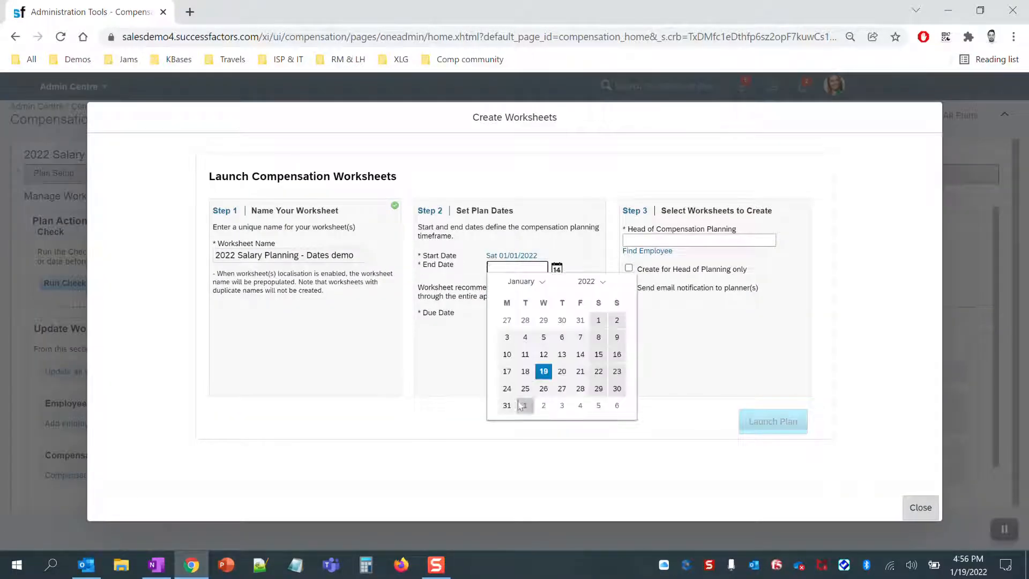
left_click(506, 405)
left_click(502, 310)
left_click(500, 288)
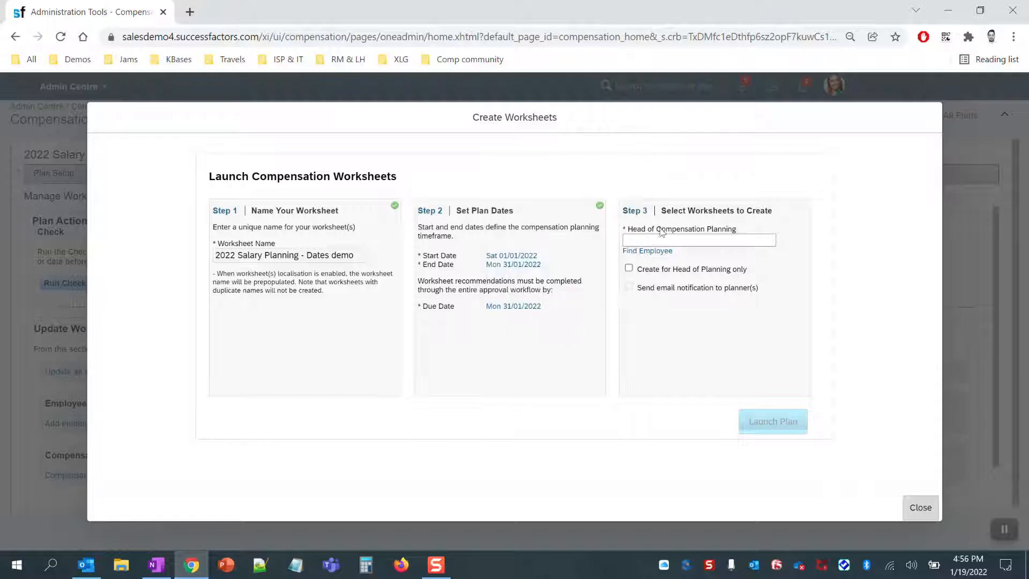
Step: Choose the head of compensation planning, limit creation to the head of planning only, and launch the plan worksheets
left_click(657, 240)
type("pittman")
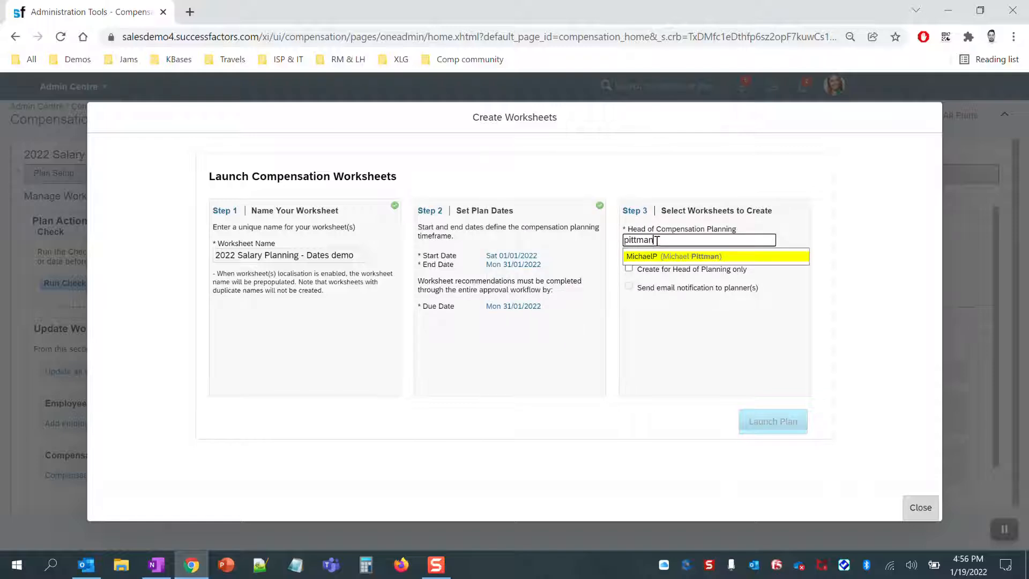
left_click(650, 257)
left_click(628, 268)
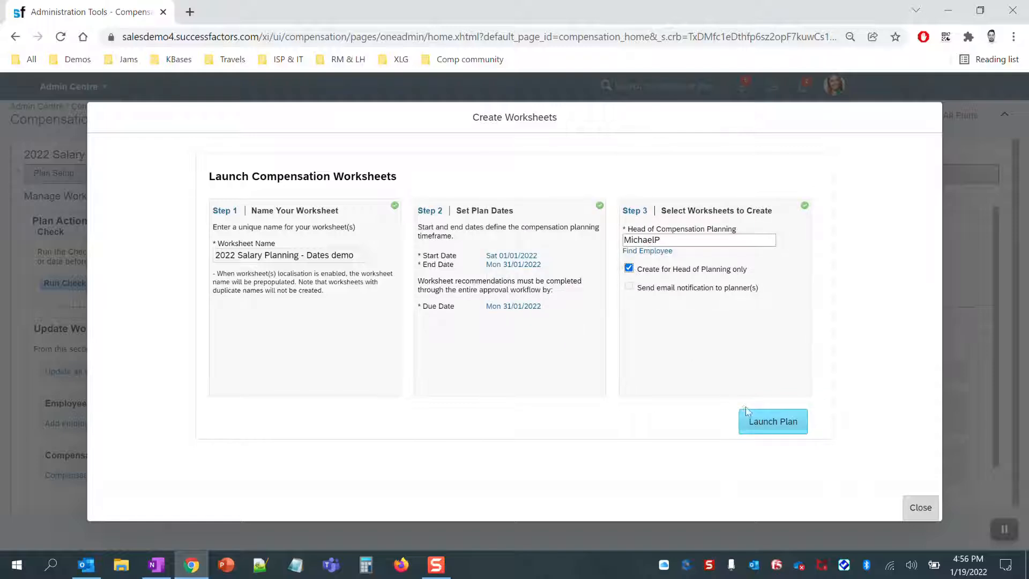
left_click(773, 423)
left_click(594, 351)
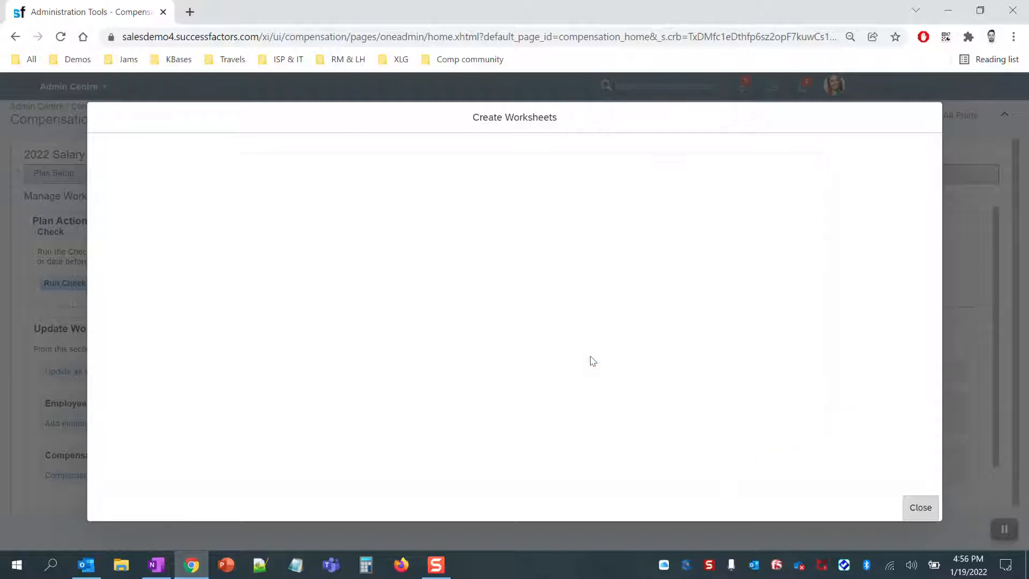
left_click(919, 507)
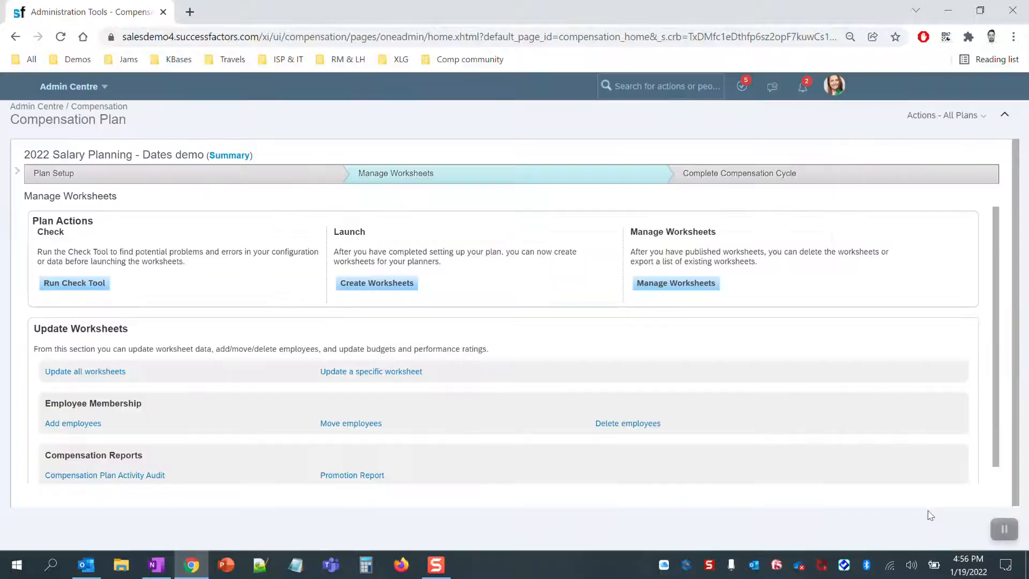
Step: Go to the Compensation forms inbox
left_click(69, 87)
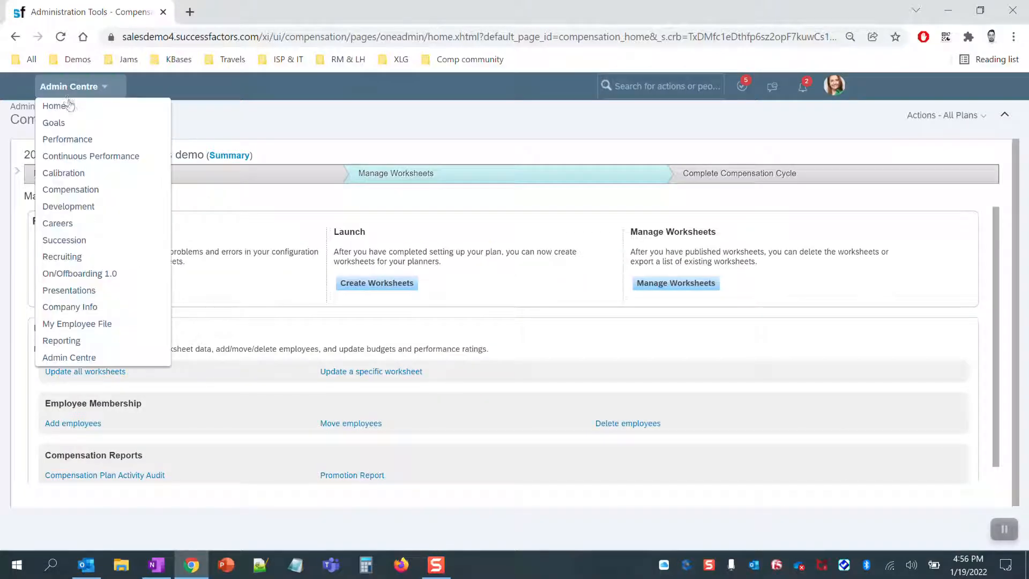
left_click(84, 191)
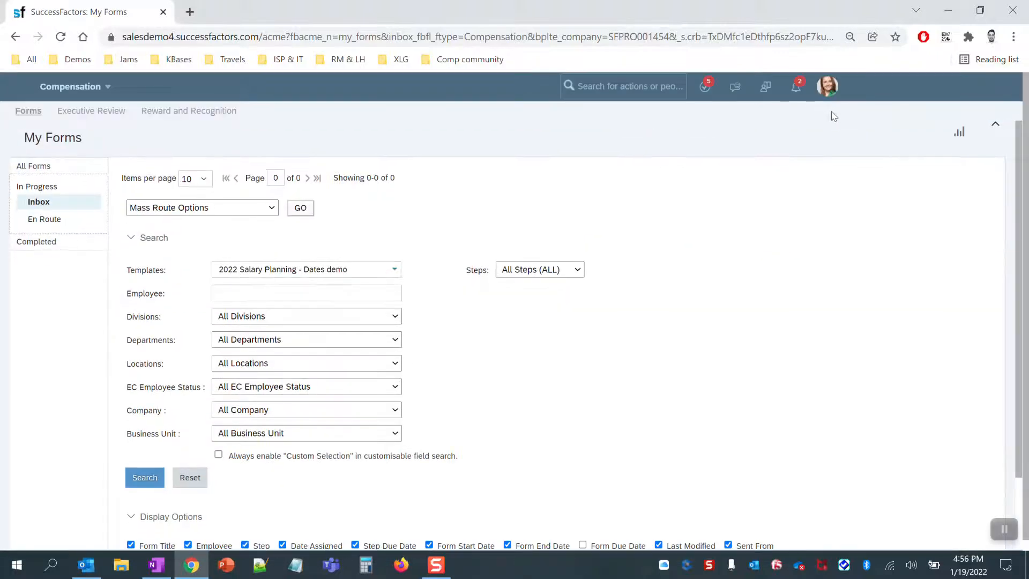
left_click(596, 87)
type("Mi")
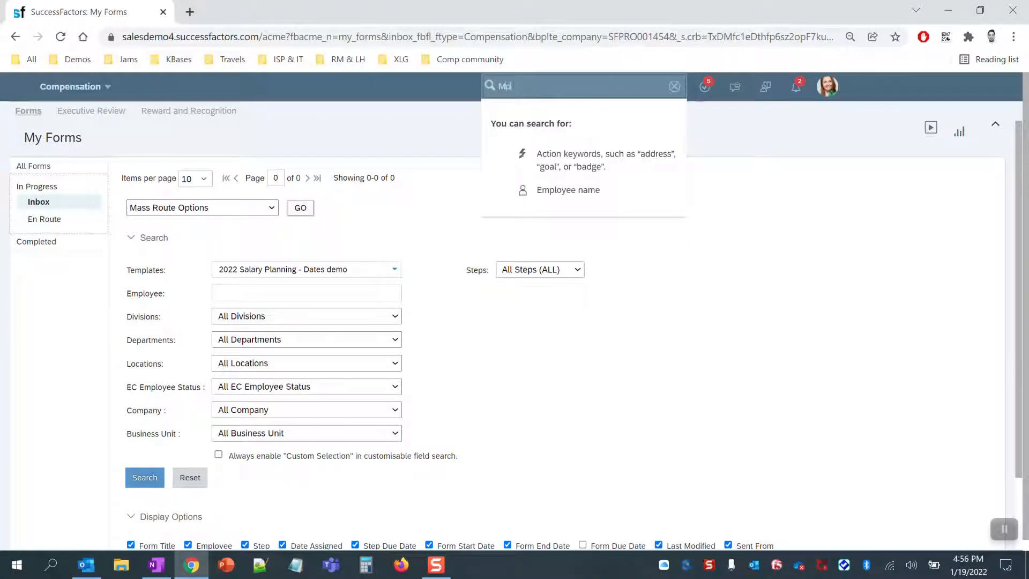
type("nitor Compe")
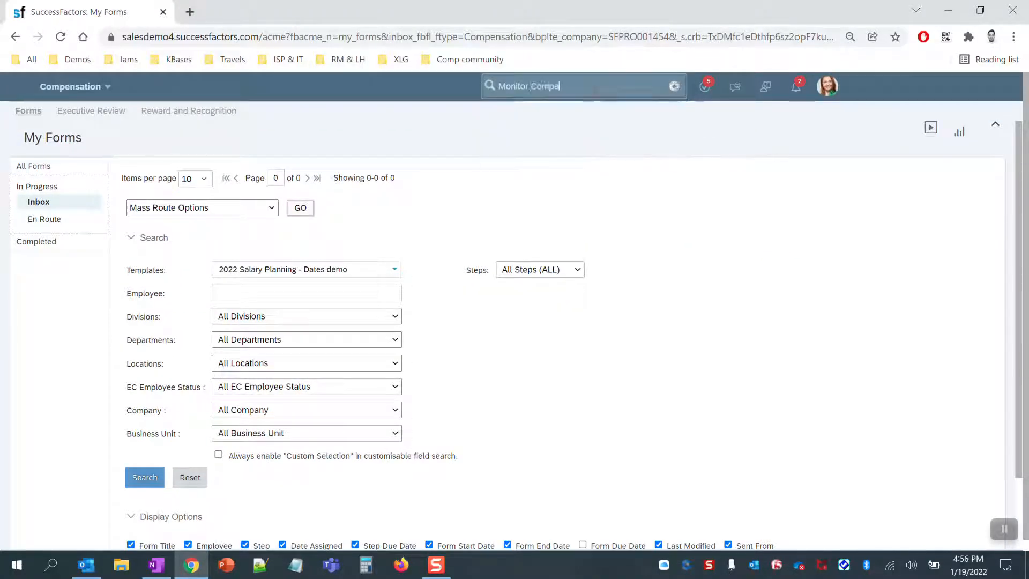
type("nsation")
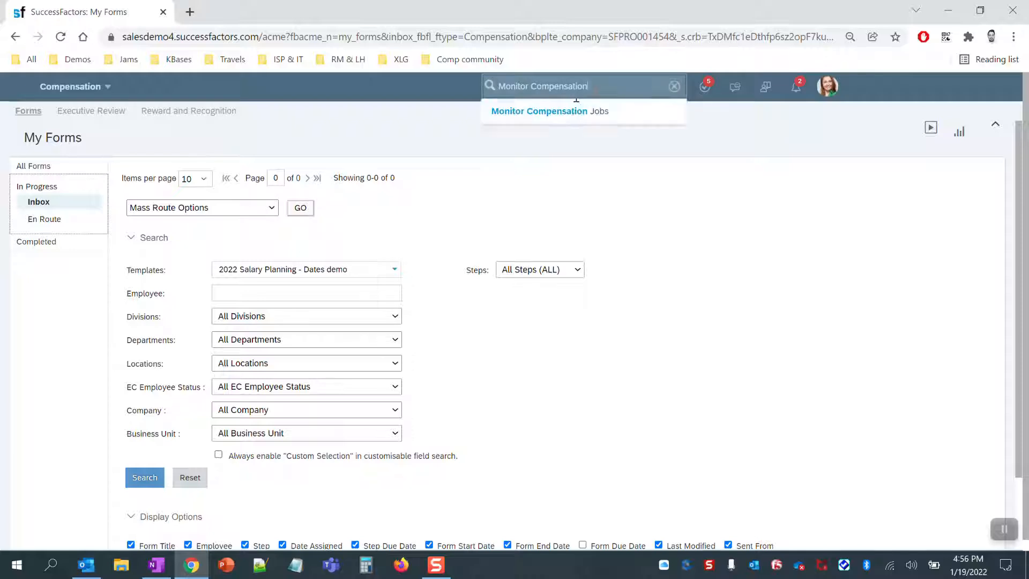
left_click(449, 230)
Step: Search the inbox for 2022 Salary Planning - Dates demo forms and open the planning head's worksheet
scroll(443, 244, "down", 2)
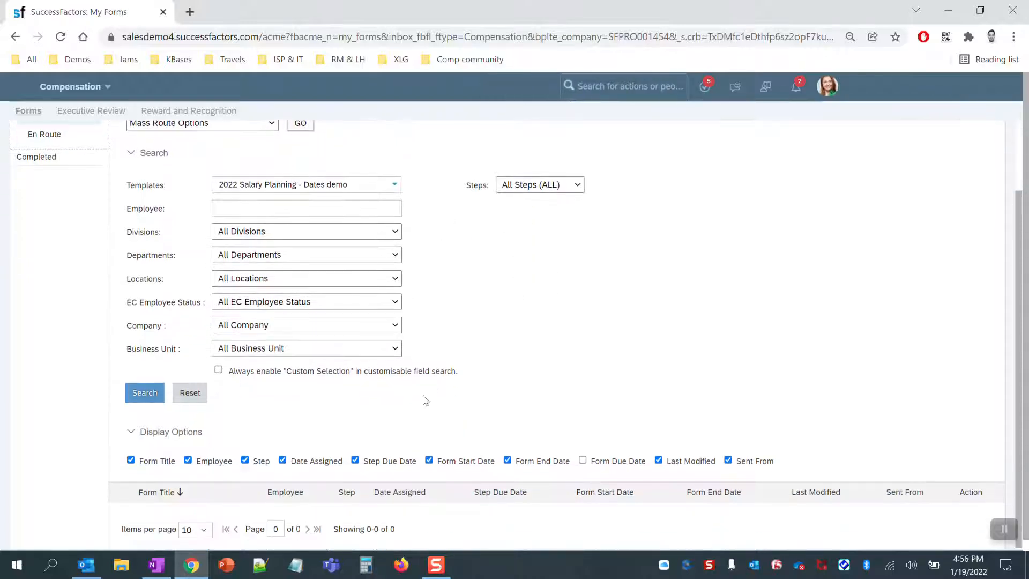
left_click(143, 391)
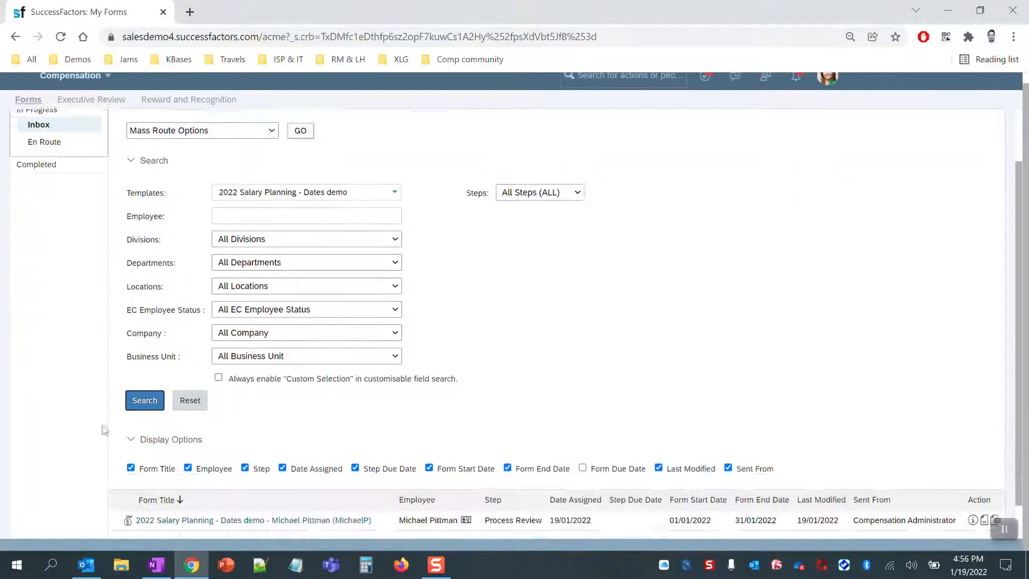
left_click(180, 481)
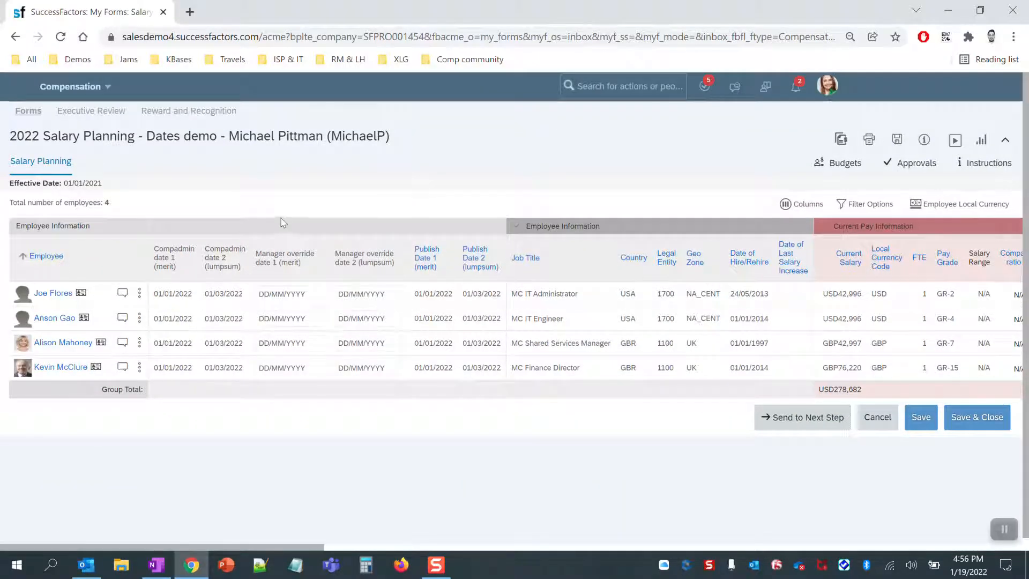
Step: Set Manager override date 1 (merit) to 14/01/2022 for the MC IT Administrator and check the publish dates
left_click(287, 294)
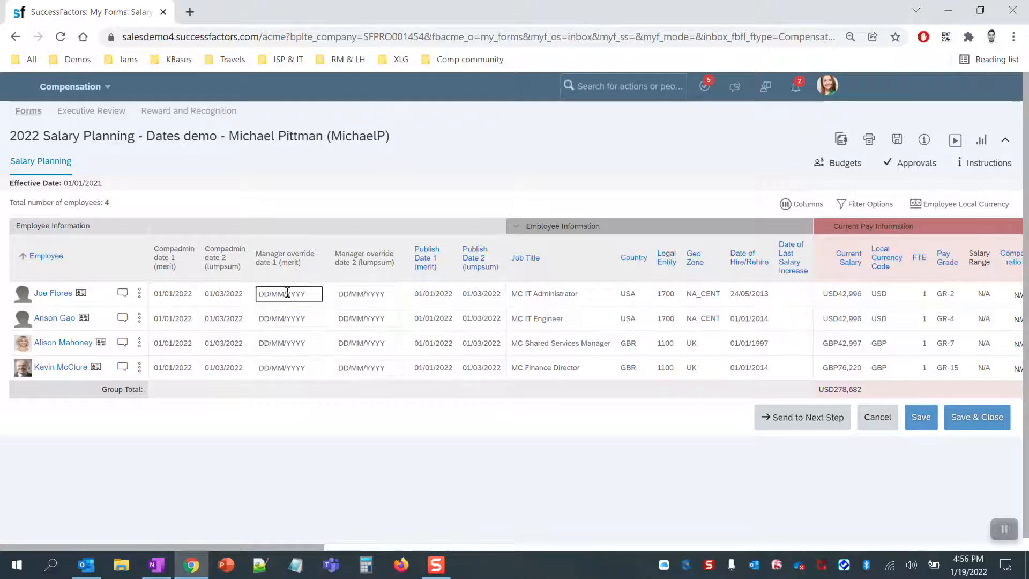
left_click(472, 304)
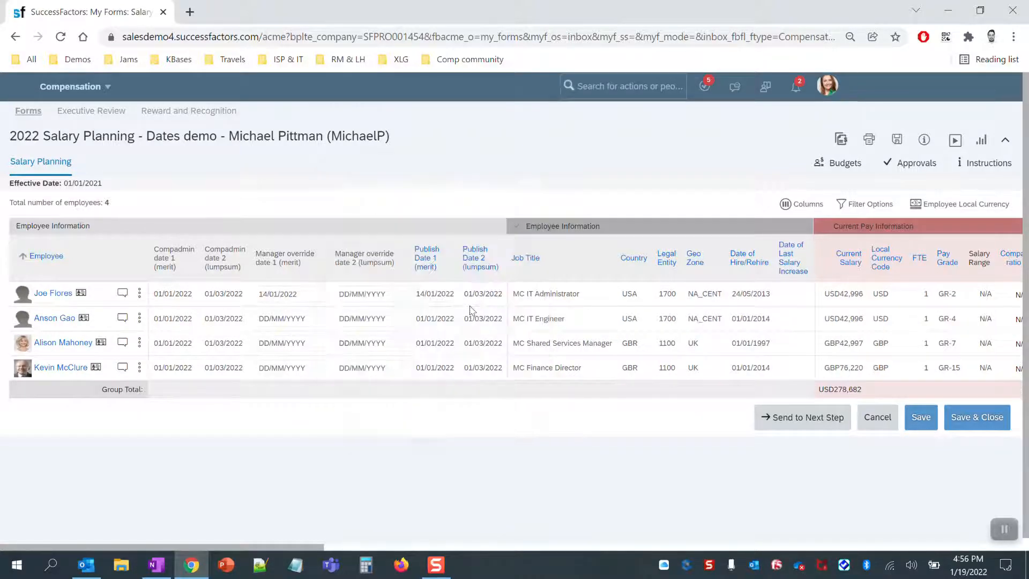
left_click(482, 293)
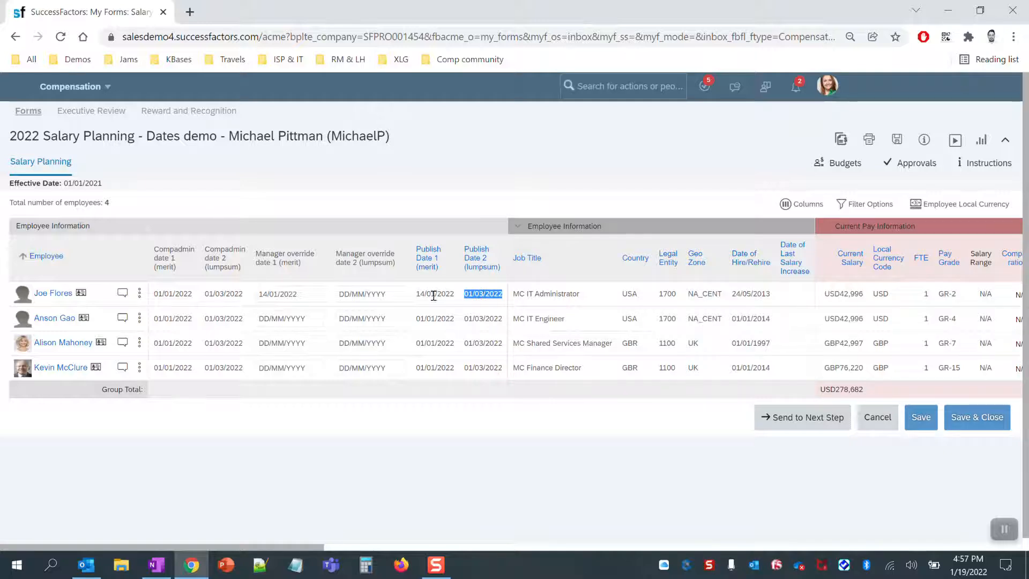
Step: Set Manager override date 2 (lumpsum) to 30/01/2022 for the MC IT Administrator and save the worksheet
left_click(378, 294)
left_click(598, 371)
left_click(360, 195)
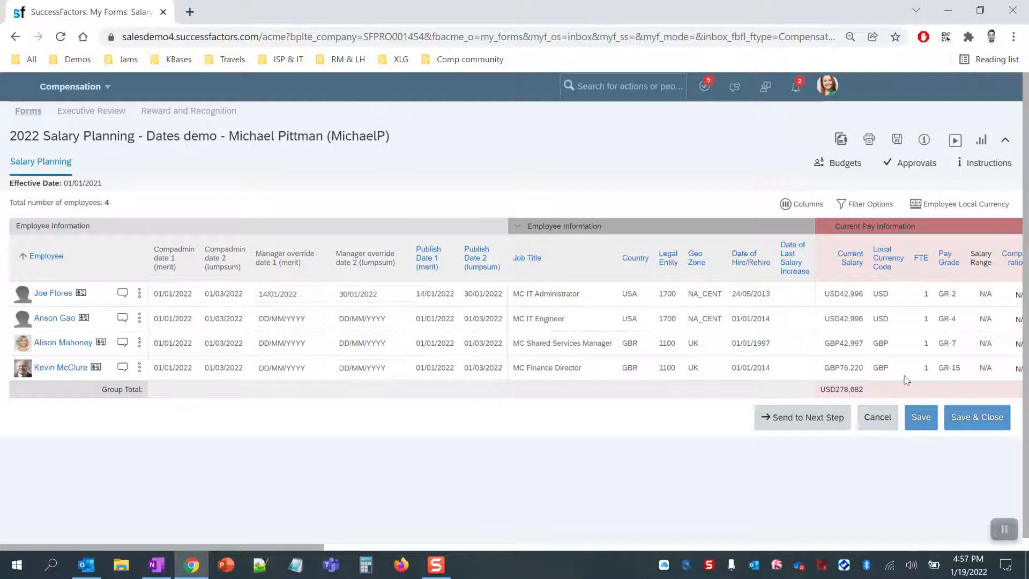
left_click(924, 422)
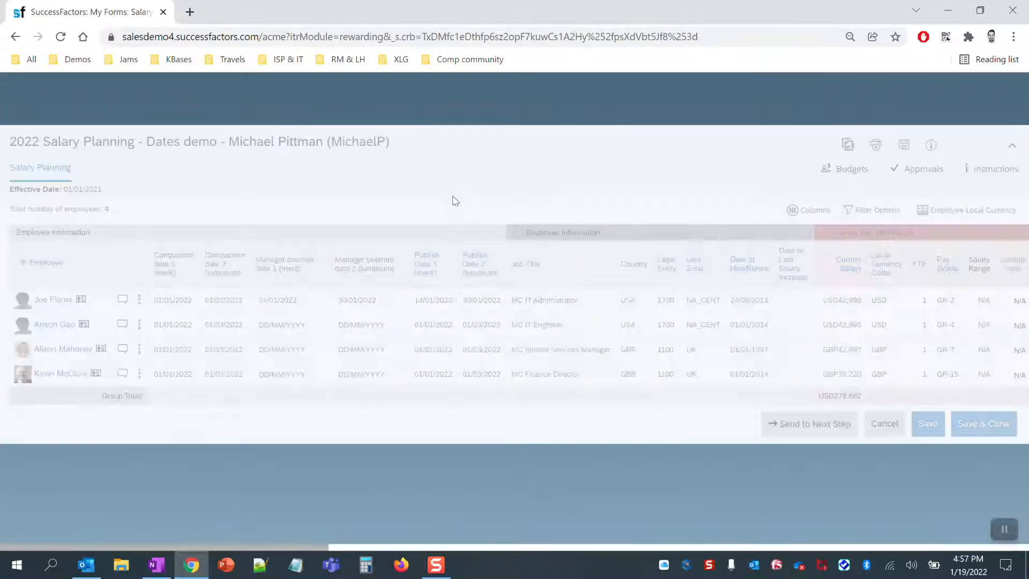
triple_click(468, 298)
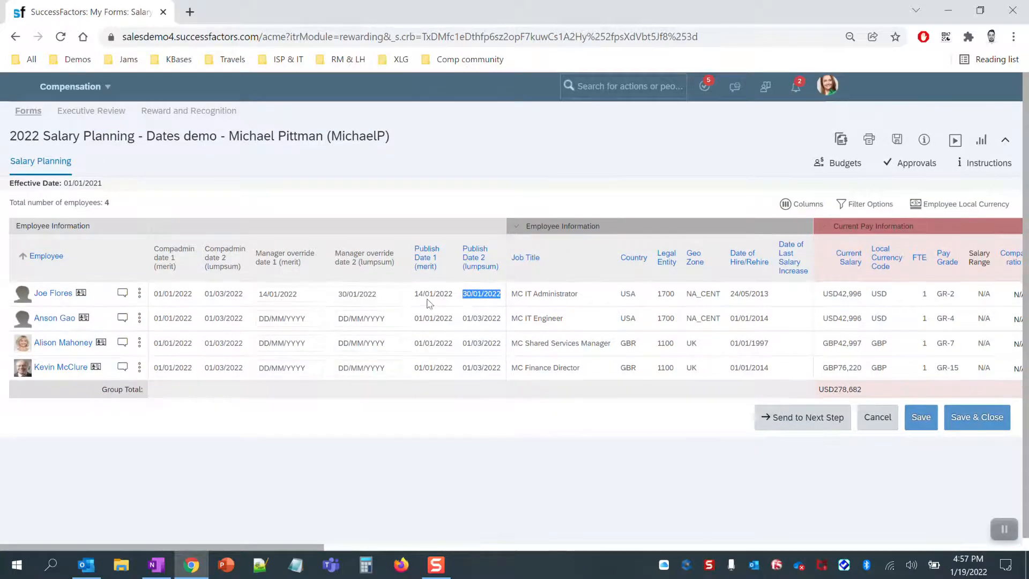